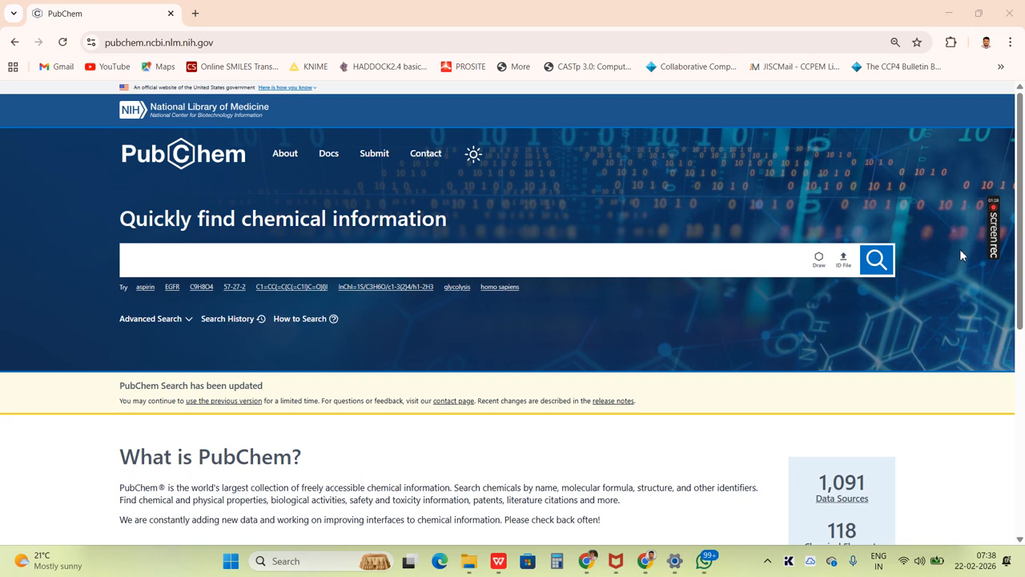
- Check the empty ligand table in WPS Writer, return to PubChem in Chrome, and search for Aspirin
{"action": "key", "text": "alt+Tab"}
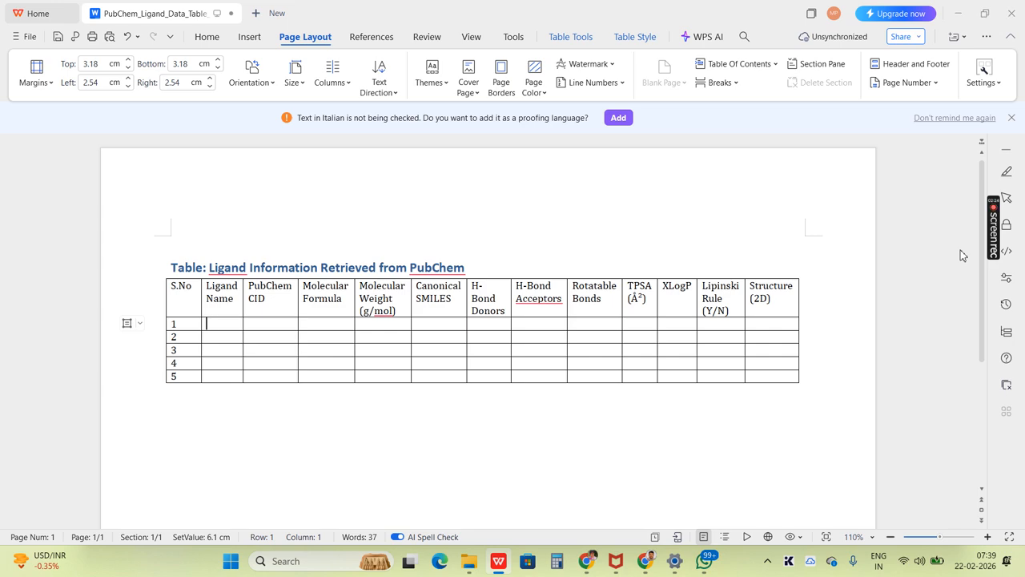
{"action": "key", "text": "alt+Tab"}
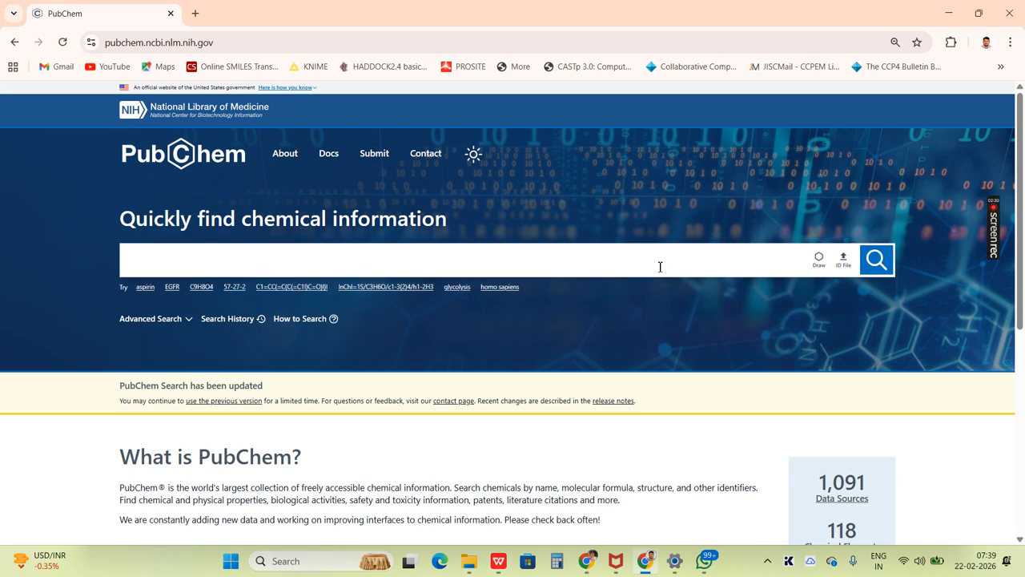
{"action": "type", "text": "Aspirin"}
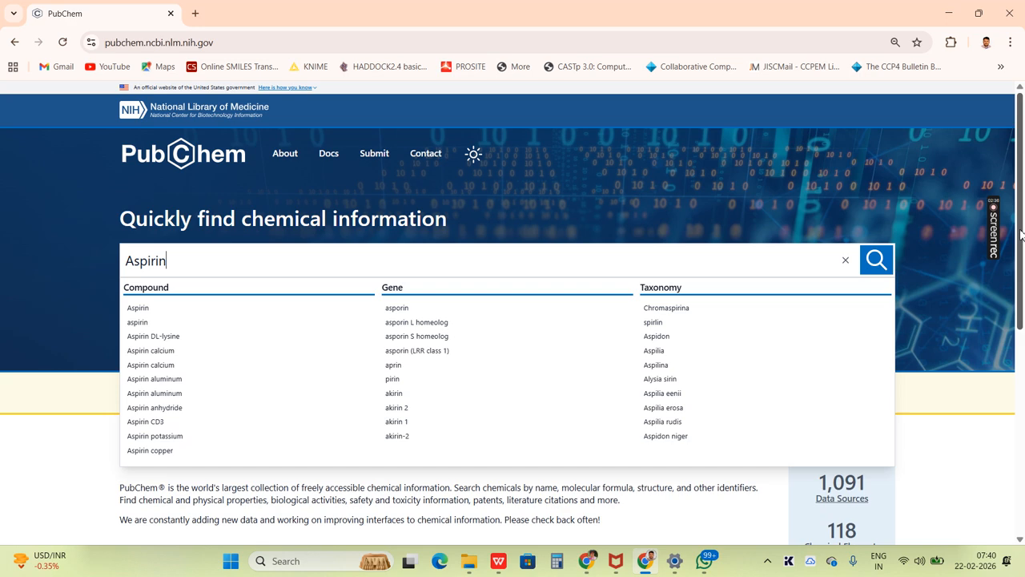
{"action": "left_click", "coordinate": [868, 268]}
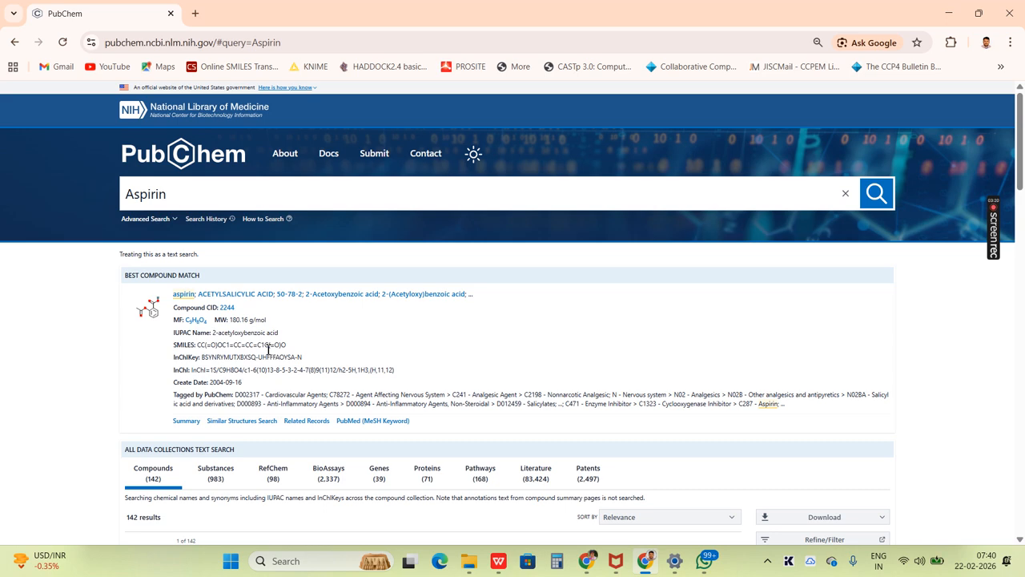
- Switch to the WPS Writer ligand table and fill row 1 with ligand name Aspirin and PubChem CID 2244
{"action": "key", "text": "alt+Tab"}
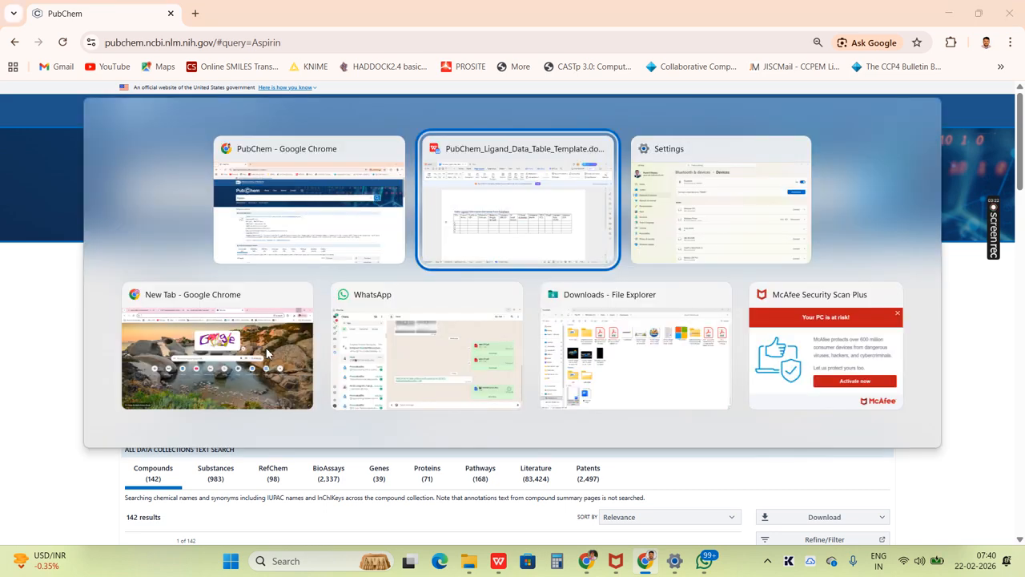
{"action": "type", "text": "A"}
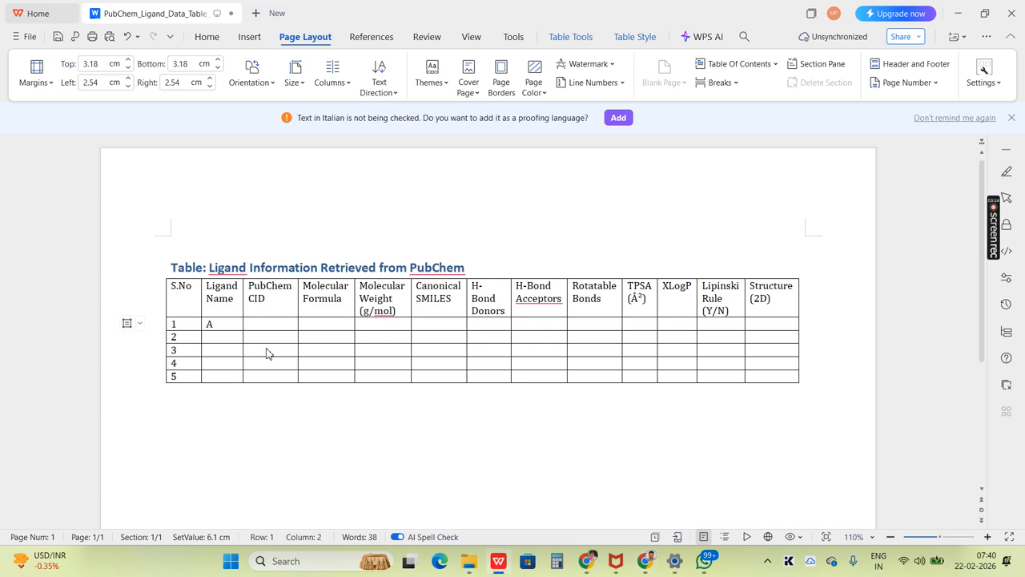
{"action": "type", "text": "spirin"}
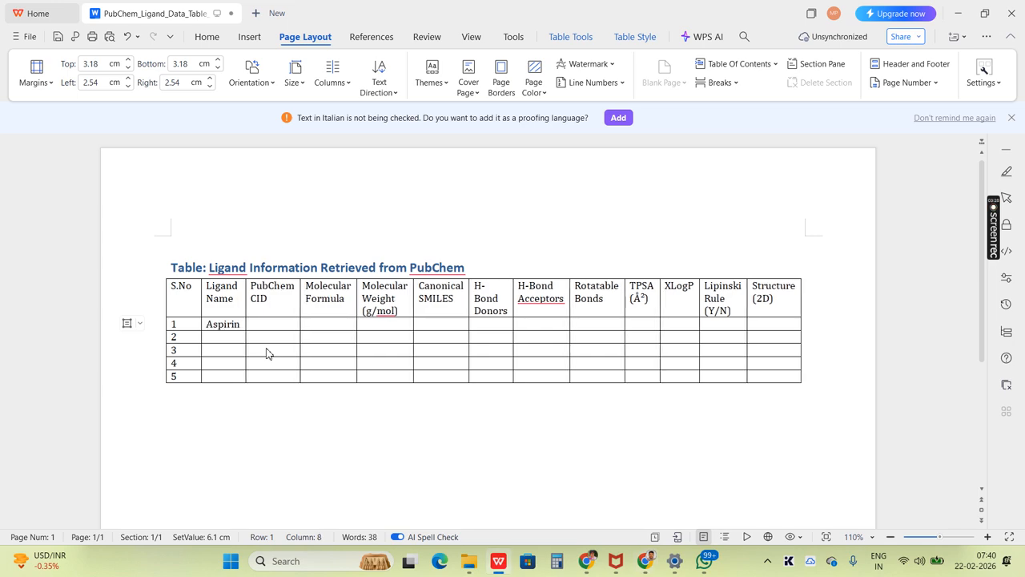
{"action": "key", "text": "alt+Tab"}
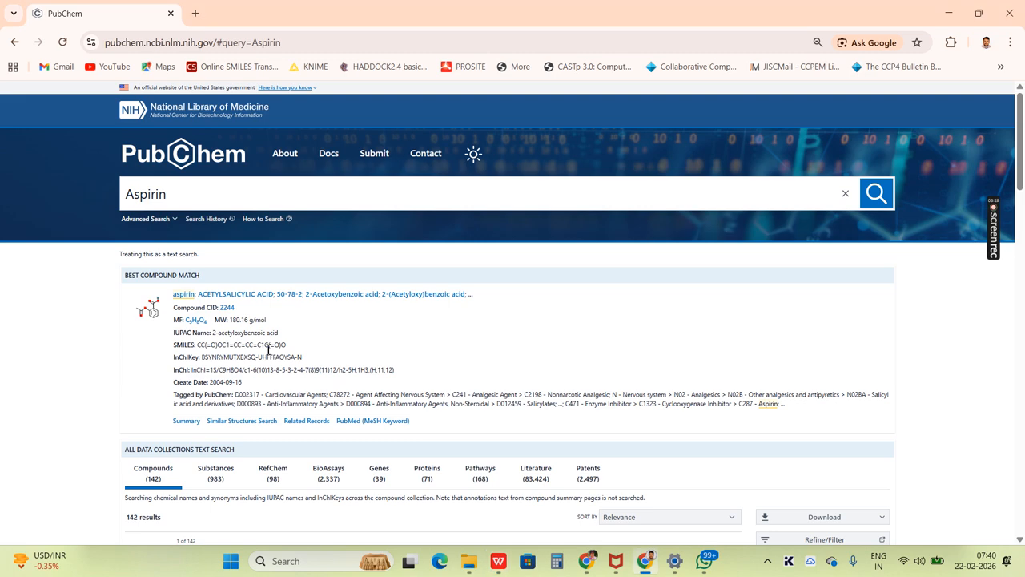
{"action": "key", "text": "alt+Tab"}
{"action": "key", "text": "Tab"}
{"action": "type", "text": "22"}
{"action": "key", "text": "Tab"}
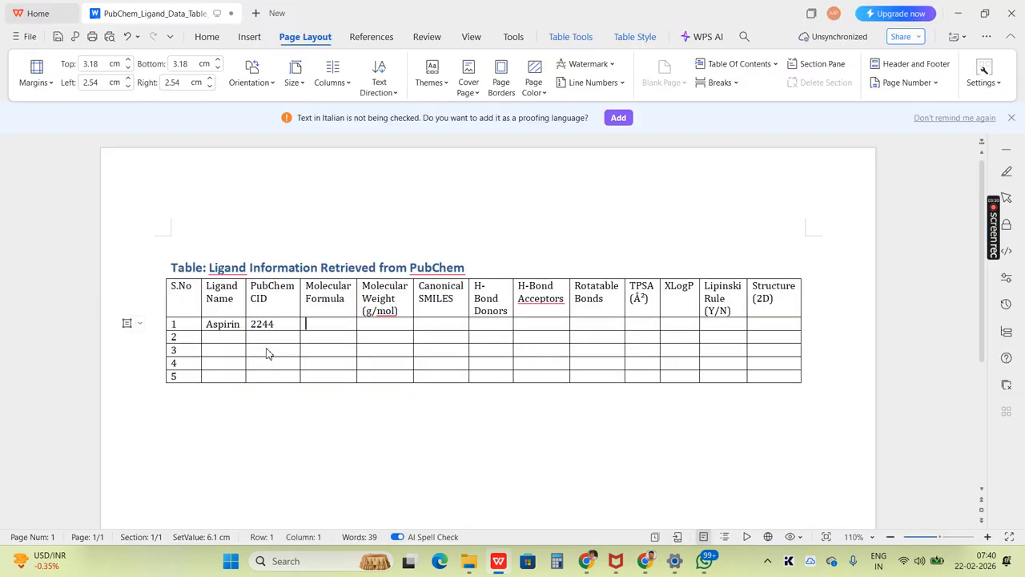
- Check the molecular formula on PubChem and enter C9H8O4 in row 1 of the WPS Writer table
{"action": "key", "text": "alt+Tab"}
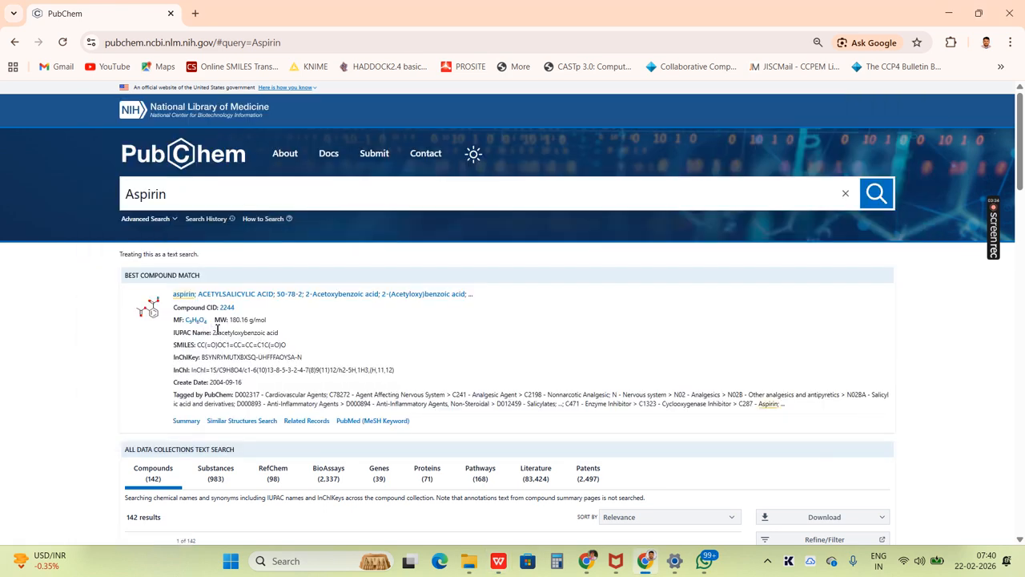
{"action": "key", "text": "alt+Tab"}
{"action": "key", "text": "Tab"}
{"action": "key", "text": "Tab"}
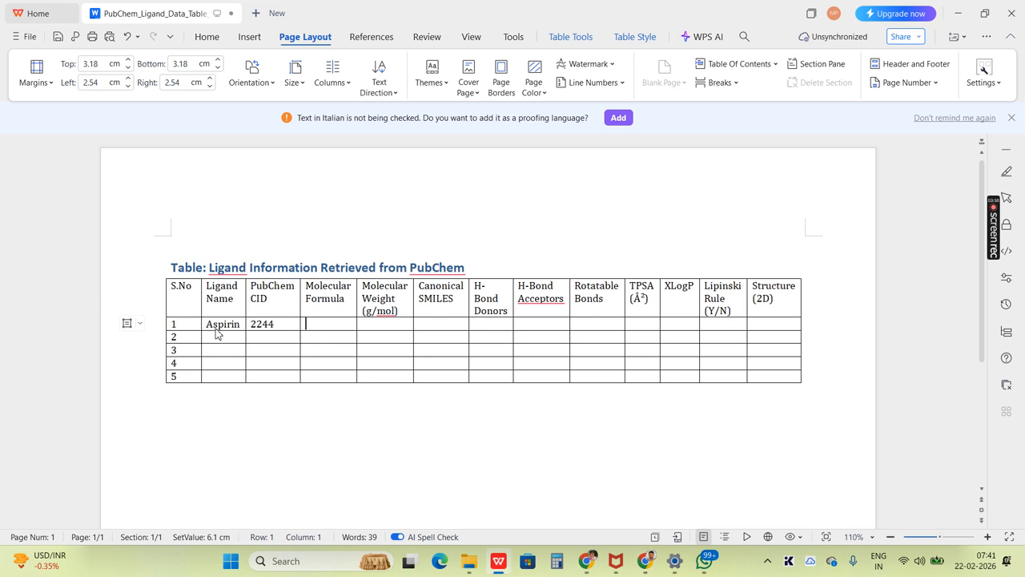
{"action": "type", "text": "C9H8O4"}
- Format the 4 at the end of the molecular formula in row 1 as subscript
{"action": "key", "text": "shift+Left"}
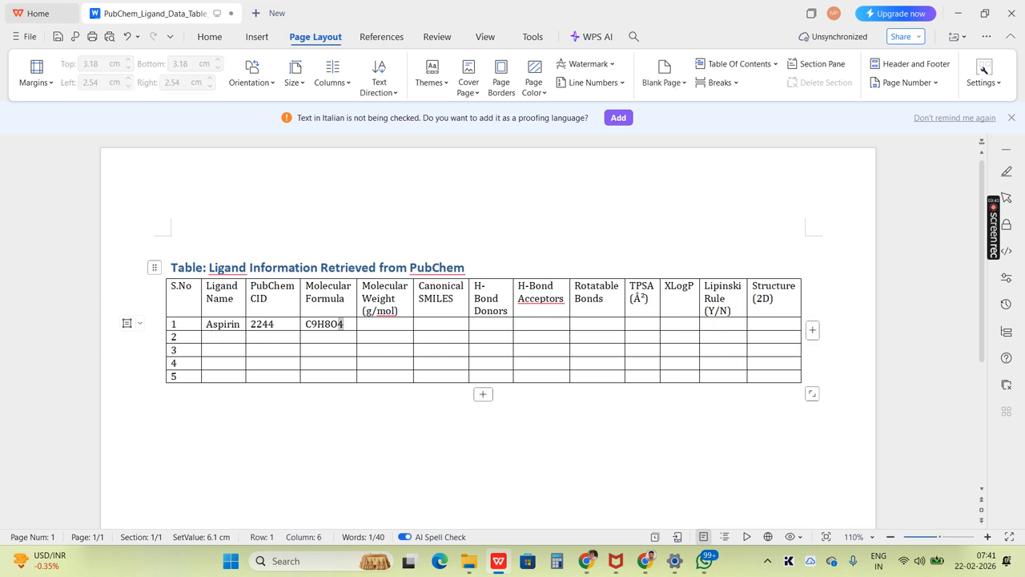
{"action": "left_click", "coordinate": [210, 36]}
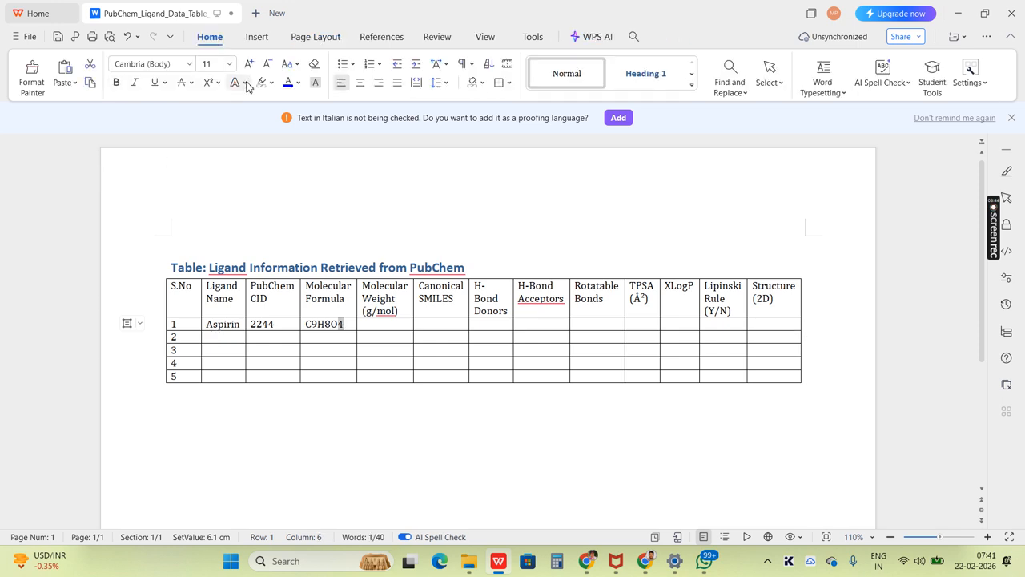
{"action": "left_click", "coordinate": [218, 83]}
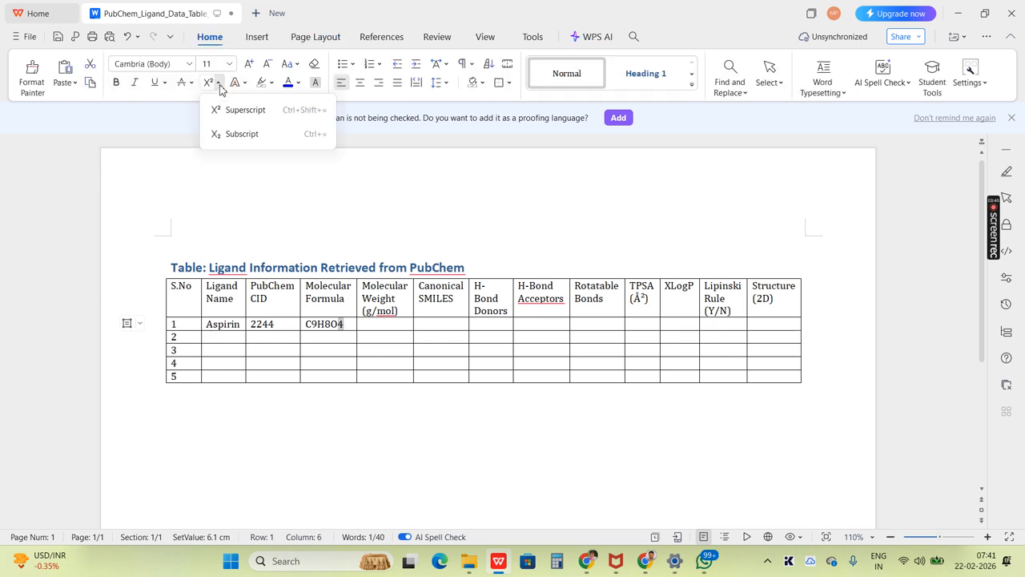
{"action": "left_click", "coordinate": [232, 134]}
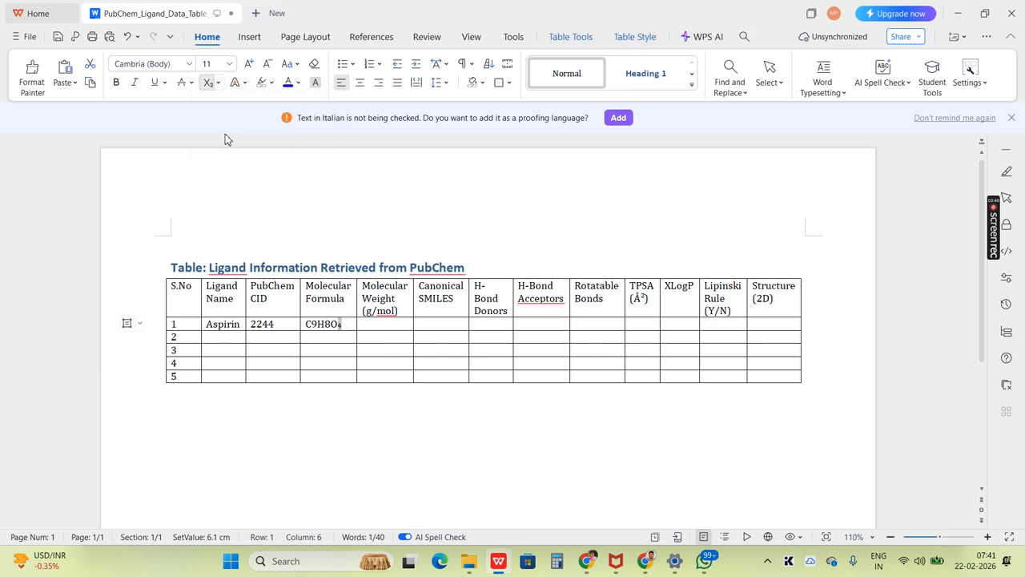
- Make the 8 in the molecular formula subscript by reusing the formatting of the subscript 4
{"action": "key", "text": "ctrl+c"}
{"action": "key", "text": "Left"}
{"action": "key", "text": "Left"}
{"action": "key", "text": "Left"}
{"action": "key", "text": "shift+Right"}
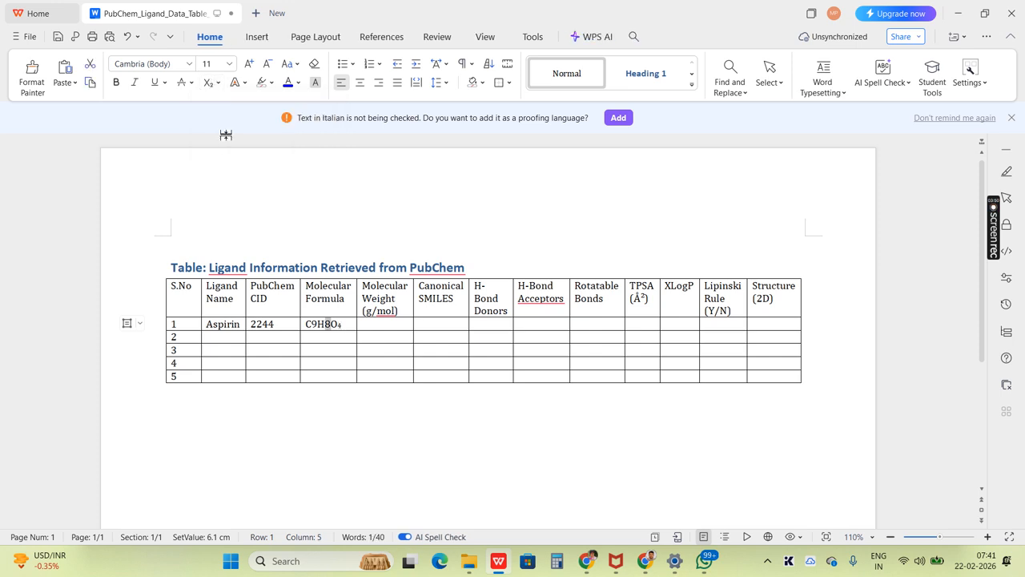
{"action": "key", "text": "ctrl+v"}
{"action": "key", "text": "BackSpace"}
{"action": "type", "text": "8"}
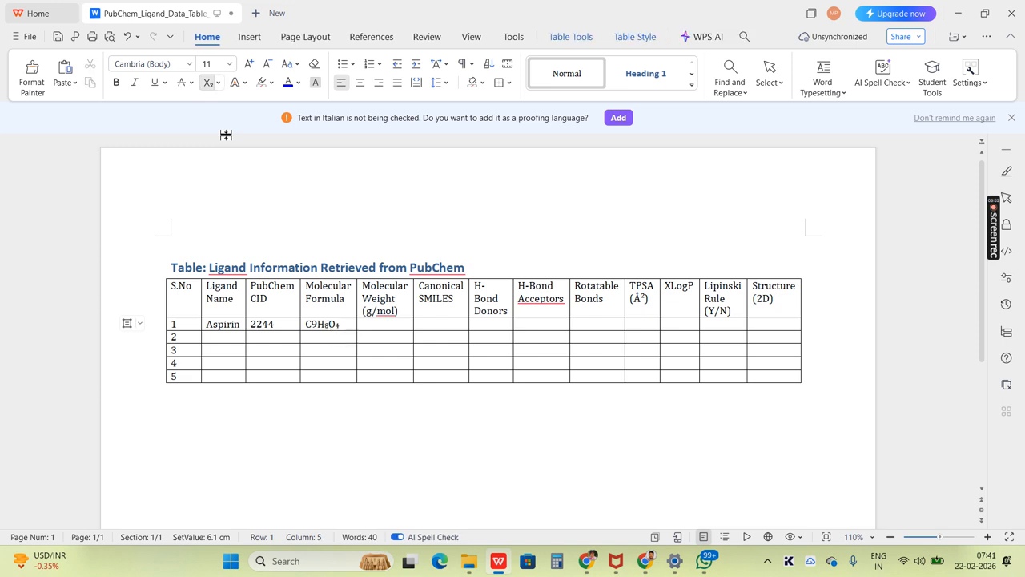
- Make the 9 in the molecular formula subscript by reusing the formatting of the subscript 4
{"action": "key", "text": "Left"}
{"action": "key", "text": "Left"}
{"action": "key", "text": "shift+Right"}
{"action": "key", "text": "ctrl+v"}
{"action": "key", "text": "BackSpace"}
{"action": "type", "text": "9"}
- Look up aspirin's molecular weight on PubChem and enter 180.16 in the Molecular Weight cell of row 1
{"action": "key", "text": "Tab"}
{"action": "key", "text": "alt+Tab"}
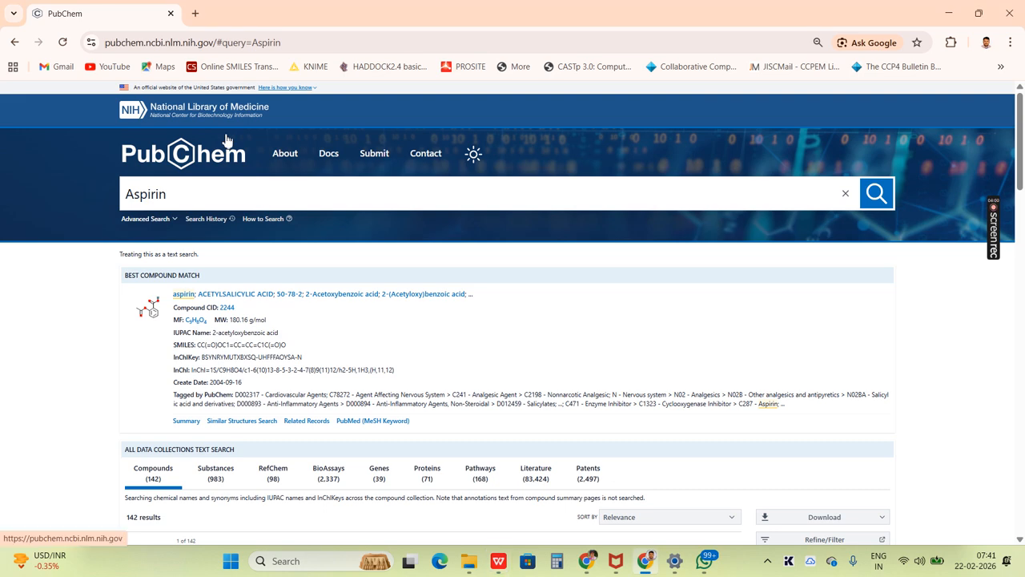
{"action": "key", "text": "alt+Tab"}
{"action": "type", "text": "180.16"}
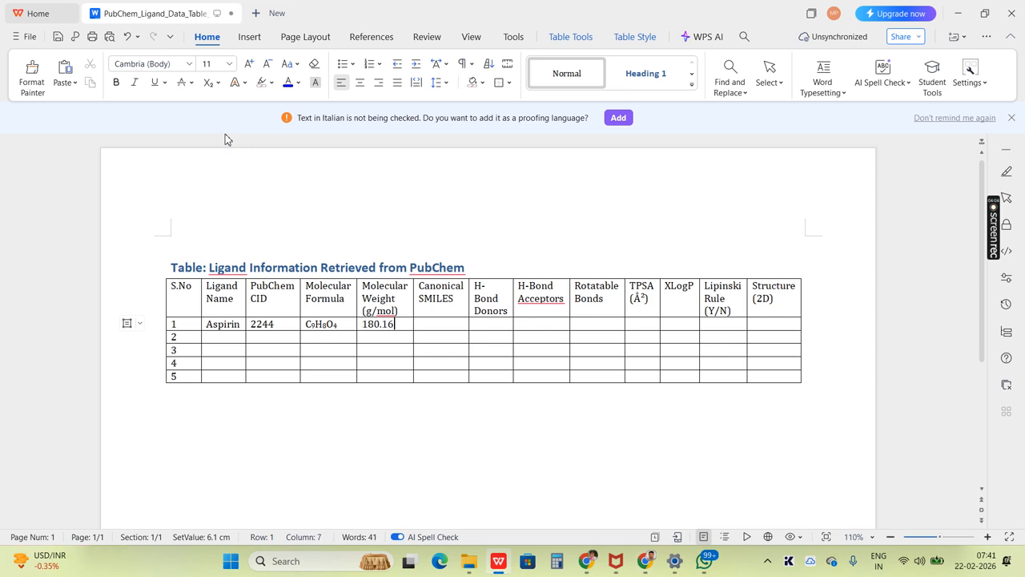
{"action": "key", "text": "Up"}
{"action": "key", "text": "Down"}
- Copy aspirin's SMILES string from the PubChem result and paste it into the Canonical SMILES cell of row 1 in WPS Writer
{"action": "key", "text": "alt+Tab"}
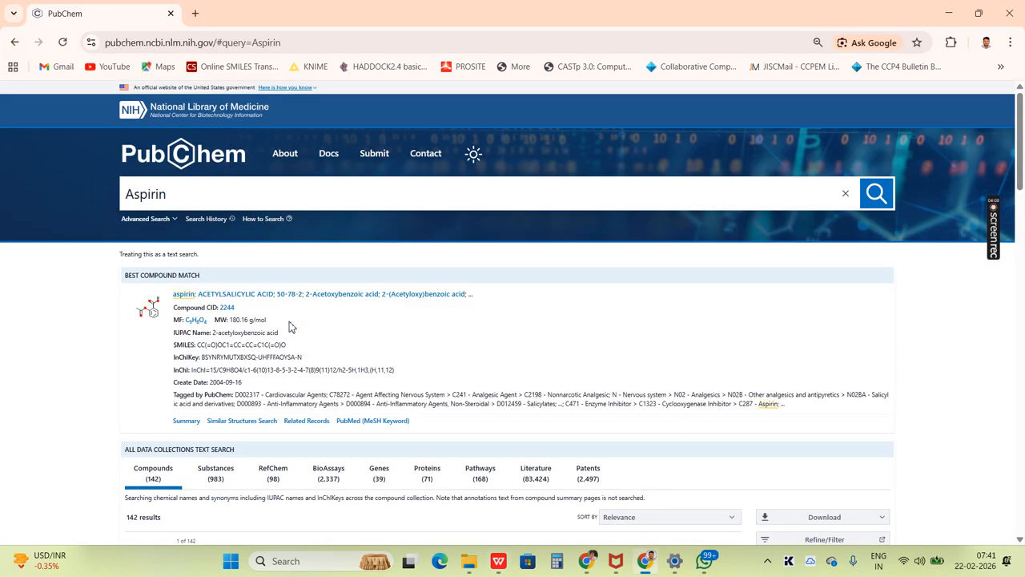
{"action": "left_click_drag", "start_coordinate": [292, 349], "coordinate": [200, 348]}
{"action": "key", "text": "ctrl+c"}
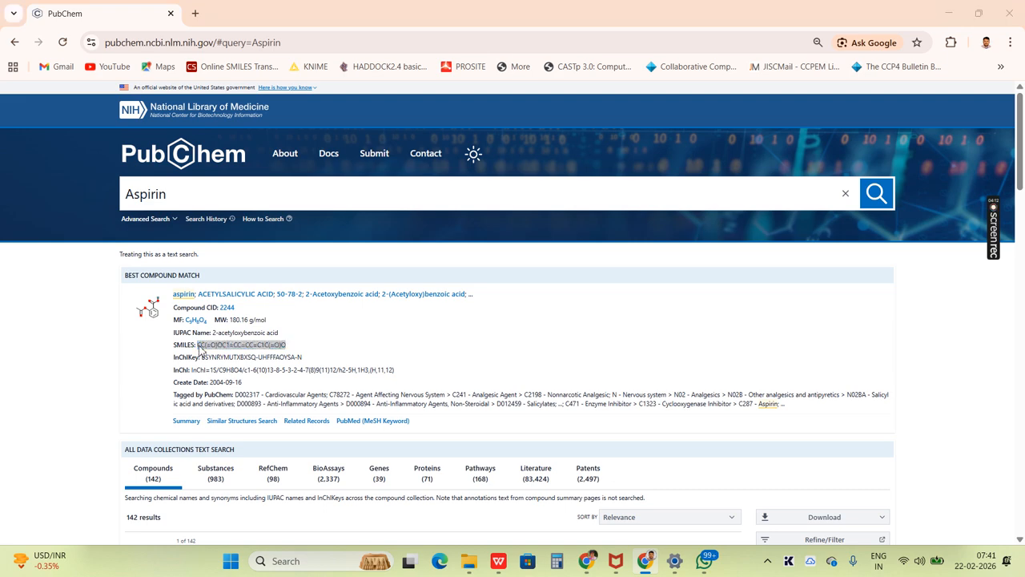
{"action": "key", "text": "alt+Tab"}
{"action": "key", "text": "ctrl+v"}
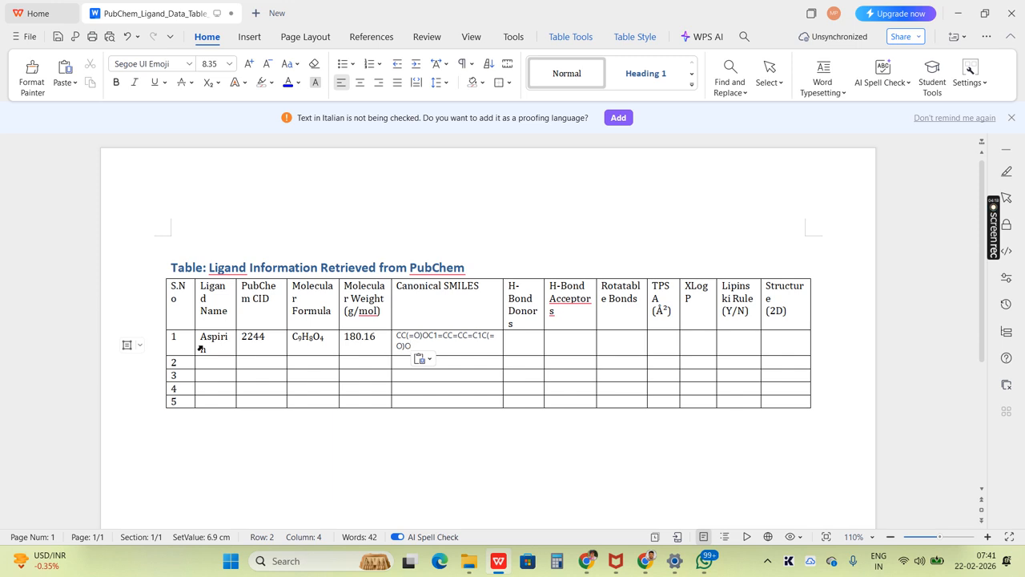
{"action": "left_click", "coordinate": [201, 348]}
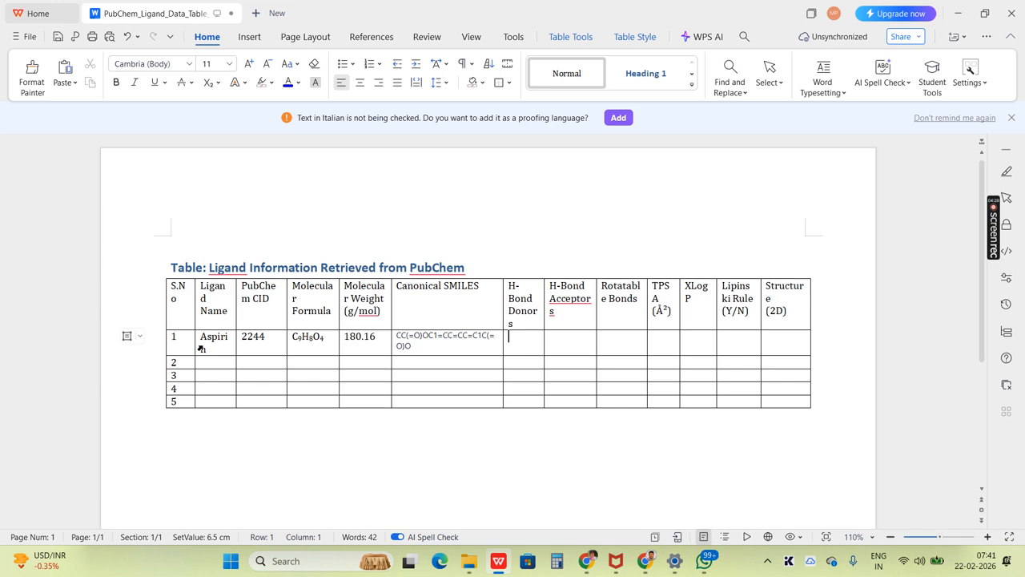
- Switch to PubChem, open the aspirin compound page and go to its Chemical and Physical Properties section
{"action": "key", "text": "alt+Tab"}
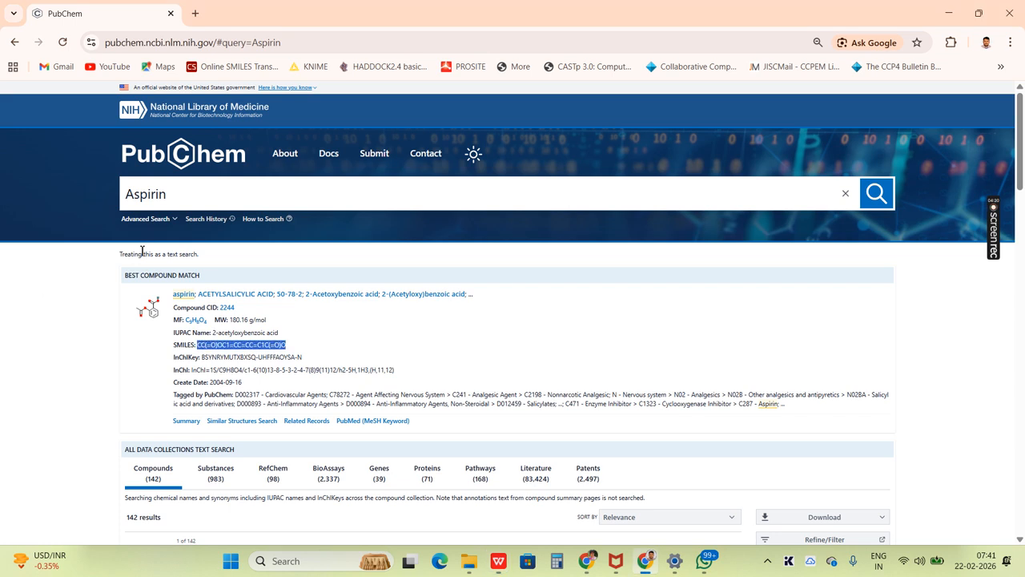
{"action": "left_click", "coordinate": [185, 296]}
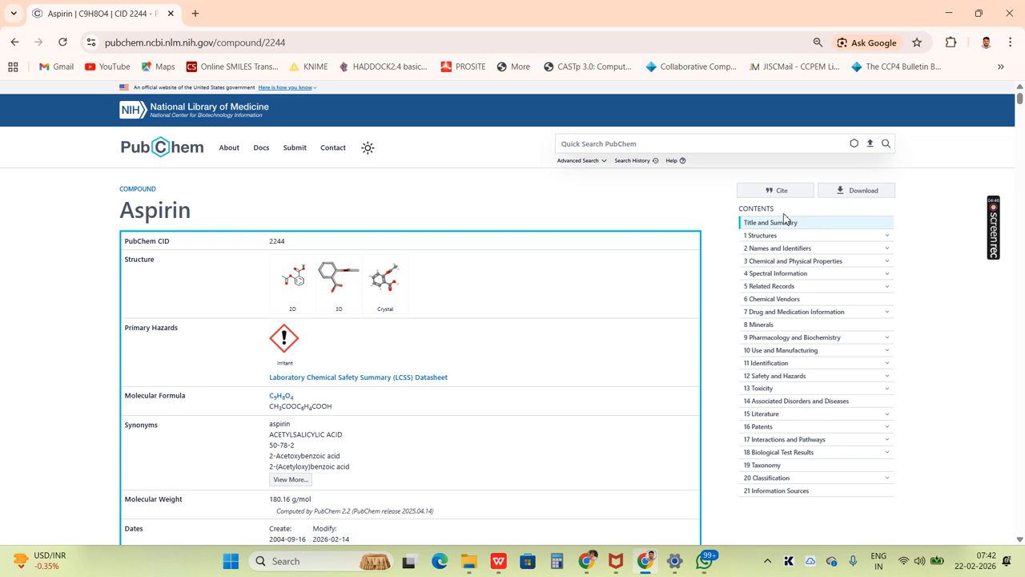
{"action": "left_click", "coordinate": [792, 261]}
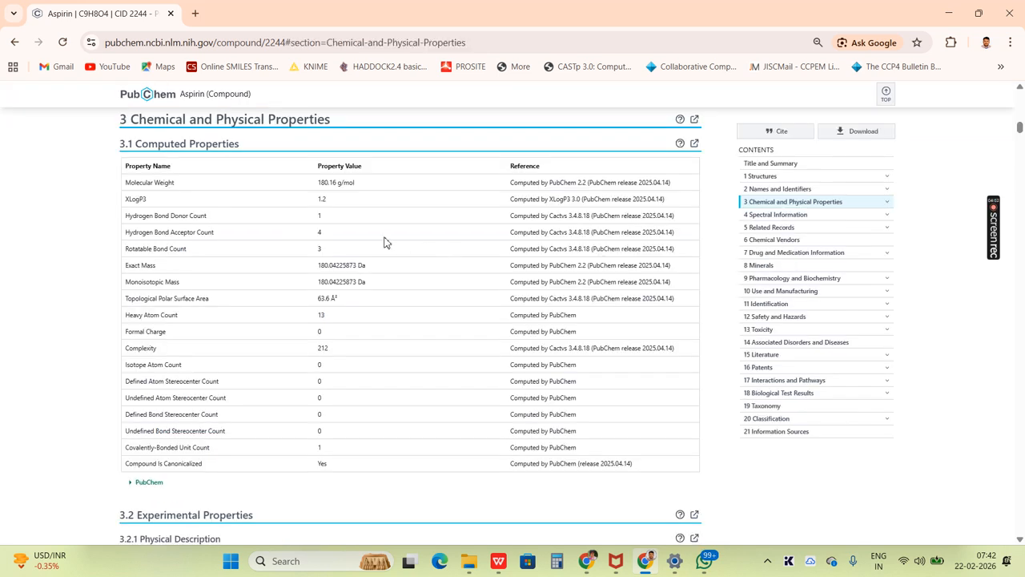
- Using PubChem's computed properties, enter 1 for H-Bond Donors and 4 for H-Bond Acceptors in row 1 of the WPS Writer table
{"action": "key", "text": "alt+Tab"}
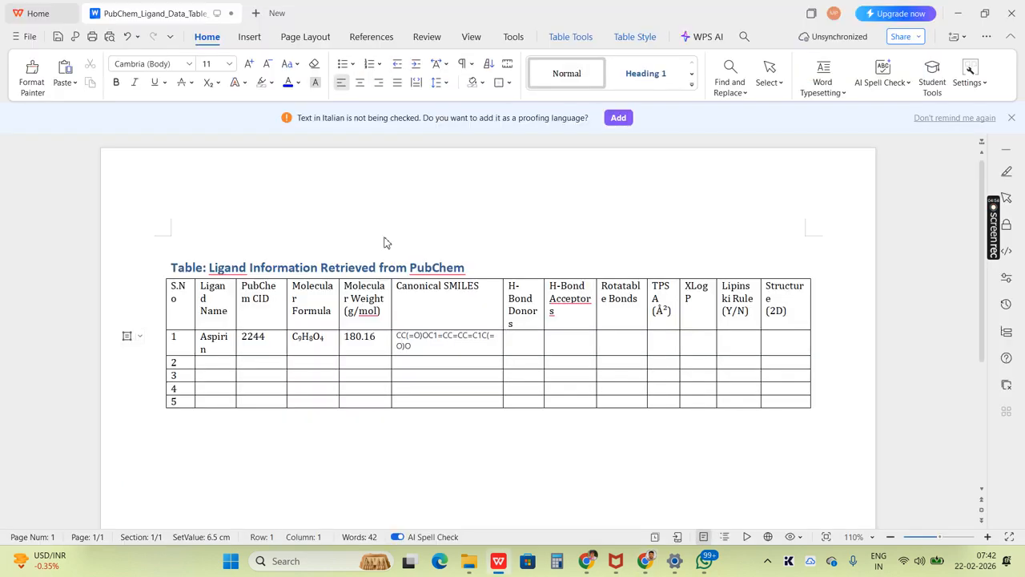
{"action": "key", "text": "alt+Tab"}
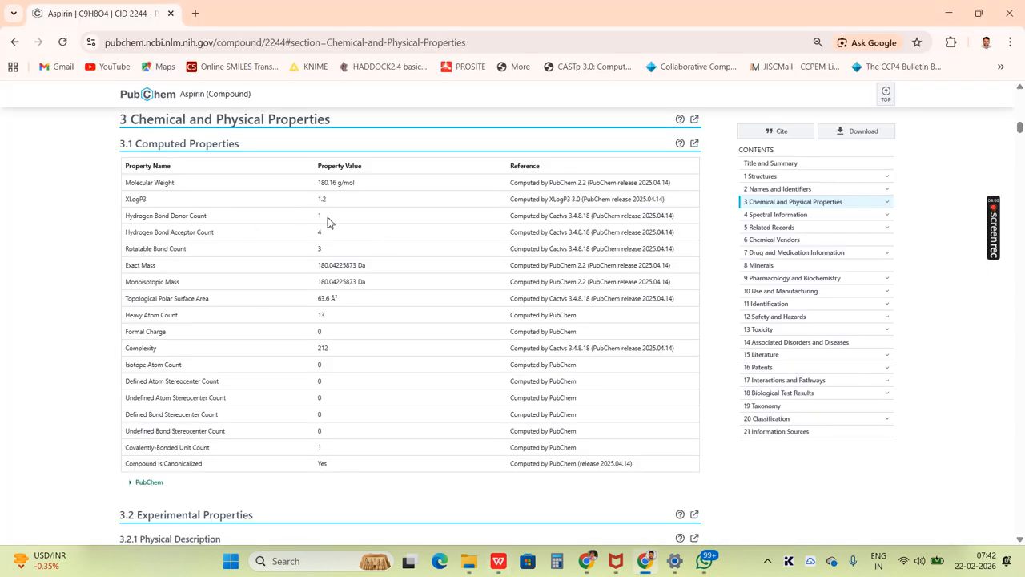
{"action": "key", "text": "alt+Tab"}
{"action": "type", "text": "1"}
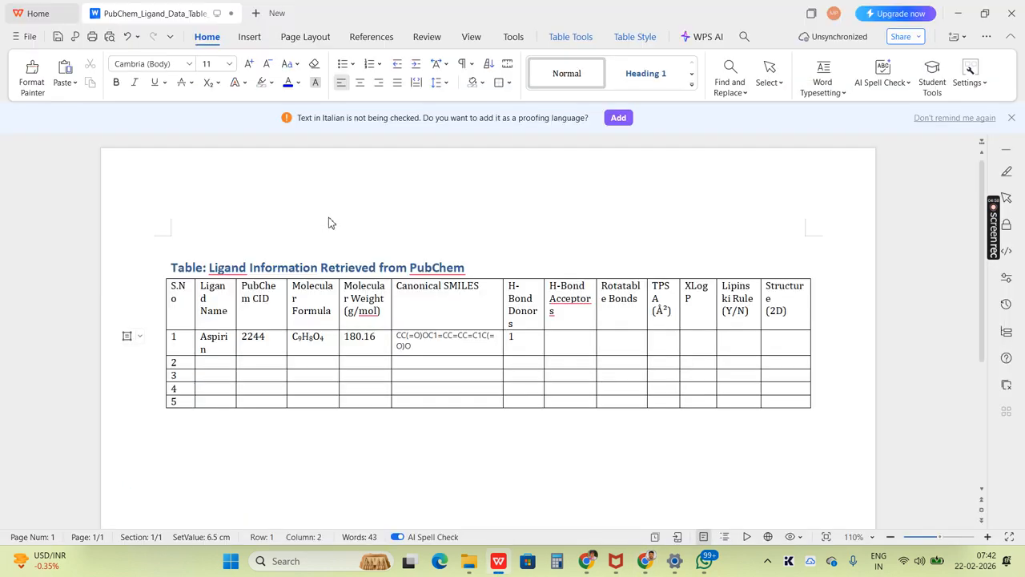
{"action": "key", "text": "alt+Tab"}
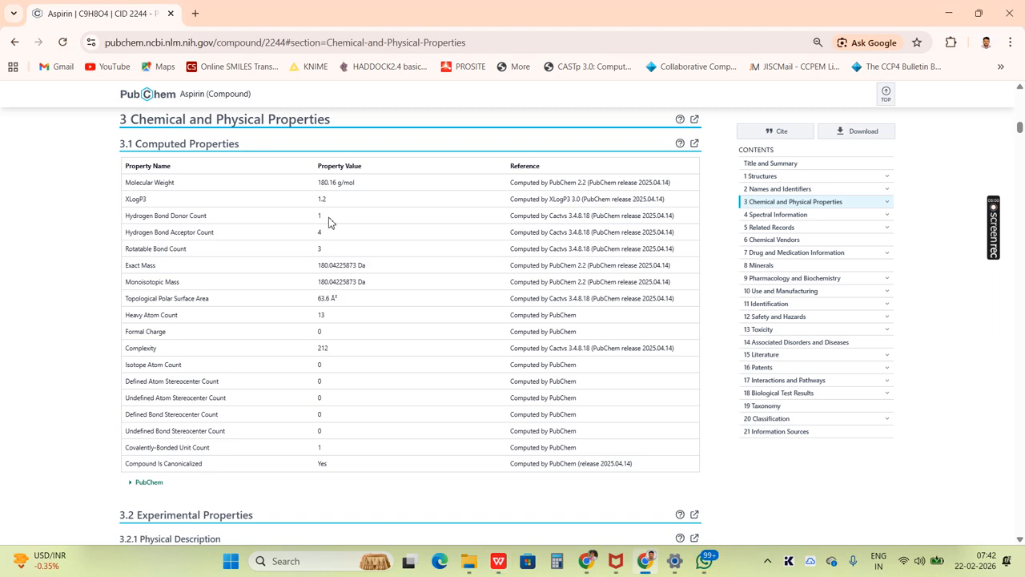
{"action": "key", "text": "alt+Tab"}
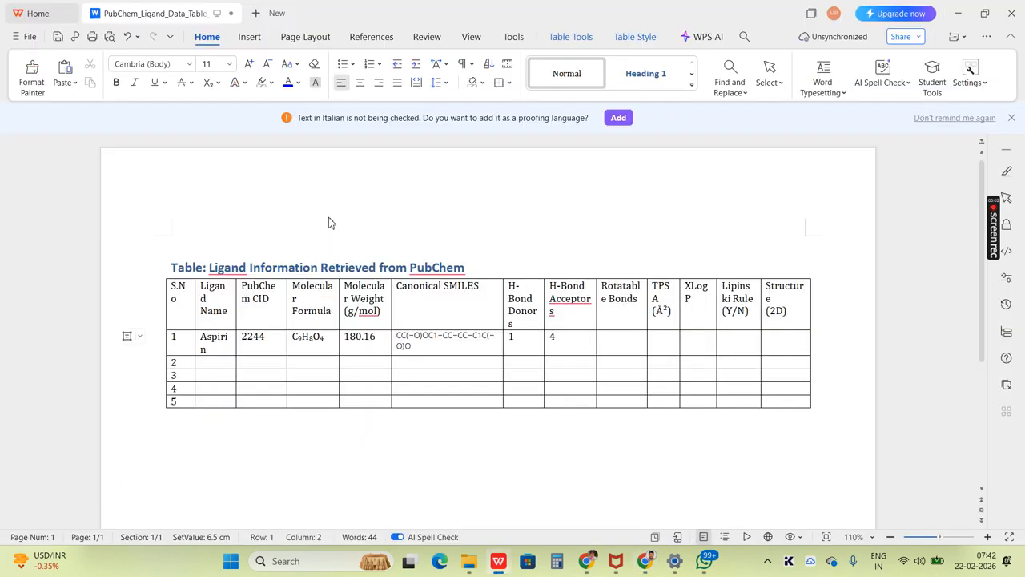
{"action": "key", "text": "Tab"}
- Check the rotatable bond count on PubChem and enter 3 in the Rotatable Bonds cell of row 1
{"action": "key", "text": "alt+Tab"}
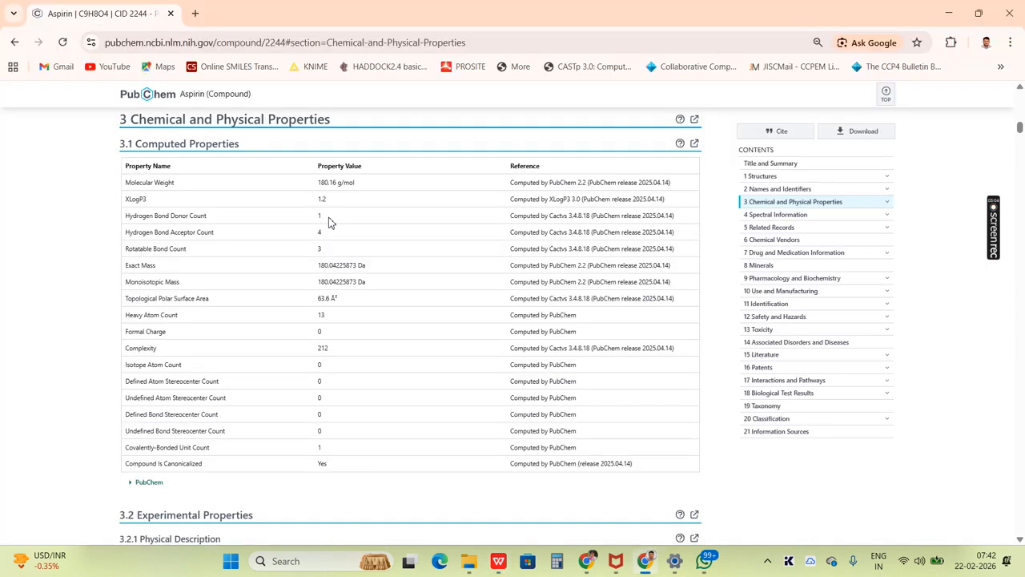
{"action": "key", "text": "alt+Tab"}
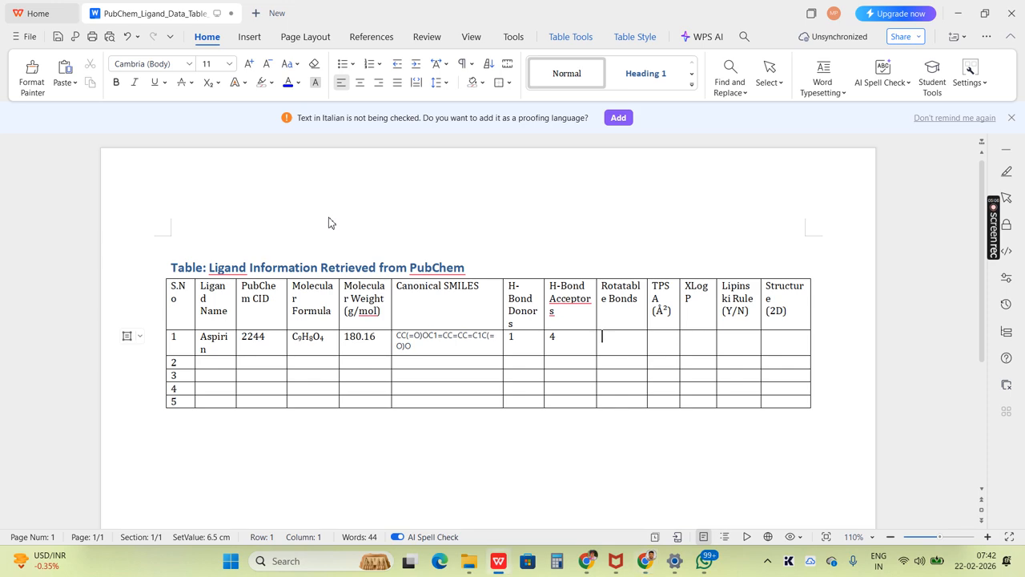
{"action": "type", "text": "3"}
- Look up aspirin's topological polar surface area on PubChem and enter 63.6 in the TPSA cell of row 1 in WPS Writer
{"action": "key", "text": "alt+Tab"}
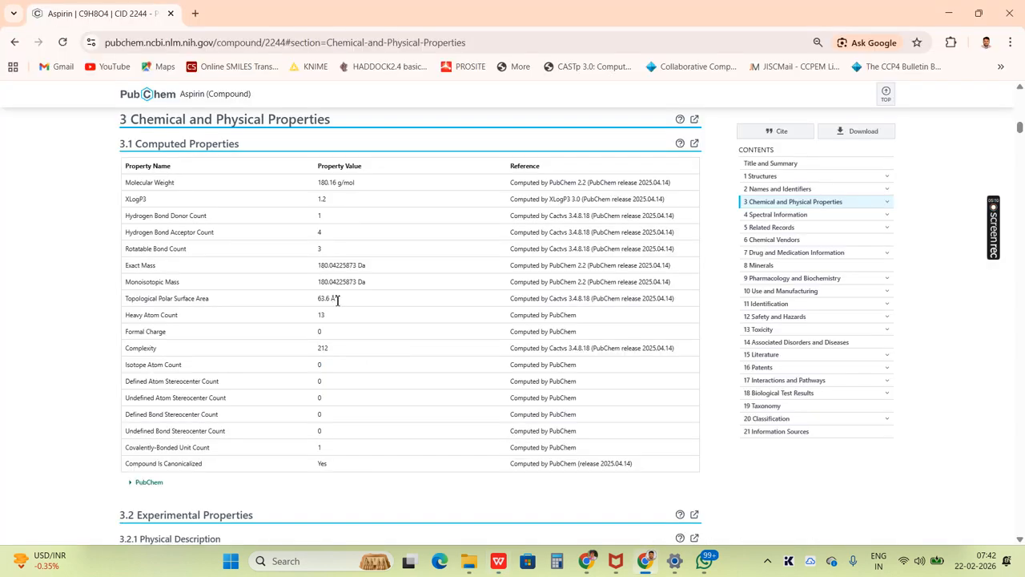
{"action": "left_click_drag", "start_coordinate": [341, 304], "coordinate": [300, 306]}
{"action": "key", "text": "alt+Tab"}
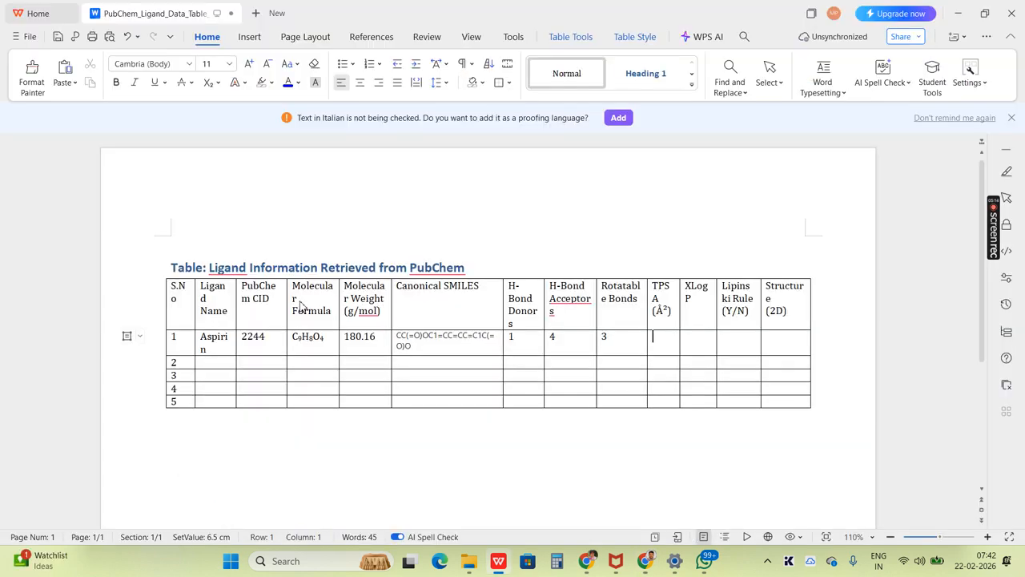
{"action": "type", "text": "63.6"}
{"action": "key", "text": "Tab"}
- Look up XLogP3 in PubChem's computed properties and enter 1.2 in the XLogP cell of row 1 in WPS Writer
{"action": "key", "text": "alt+Tab"}
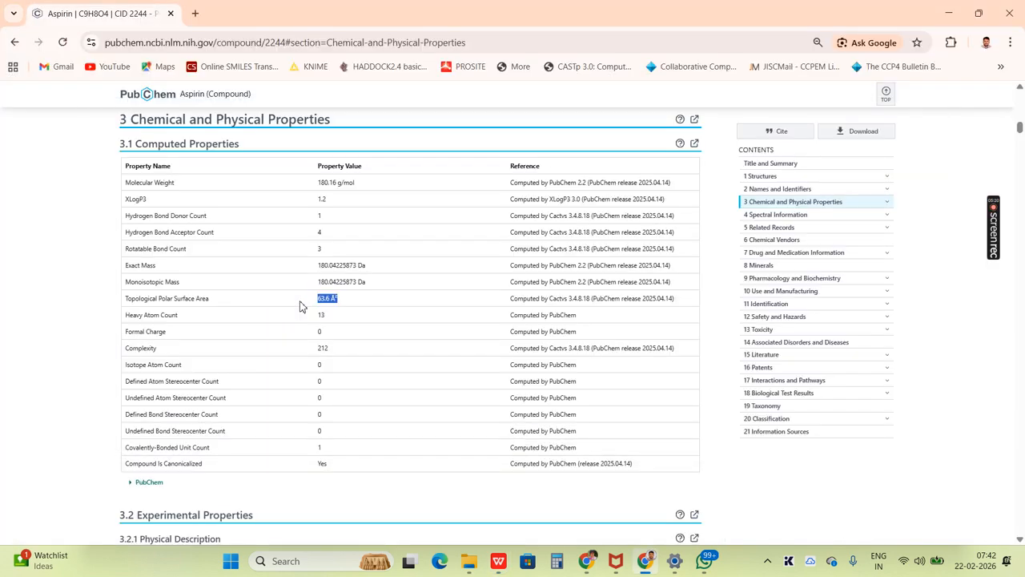
{"action": "left_click", "coordinate": [300, 307]}
{"action": "key", "text": "alt+Tab"}
{"action": "type", "text": "1.2"}
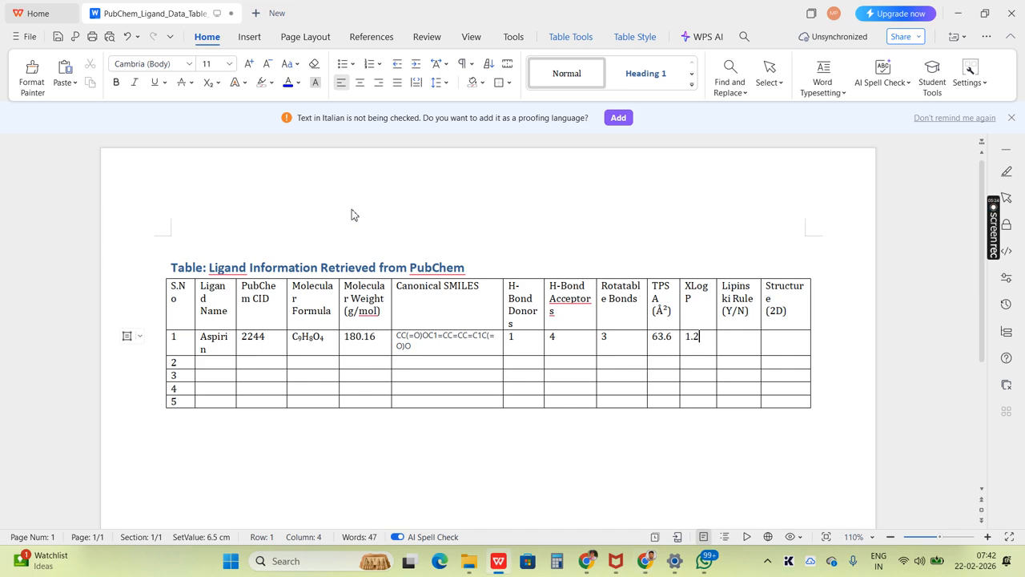
{"action": "key", "text": "Tab"}
- Switch to PubChem, search the aspirin page for "Lipin" and clear the search text
{"action": "key", "text": "alt+Tab"}
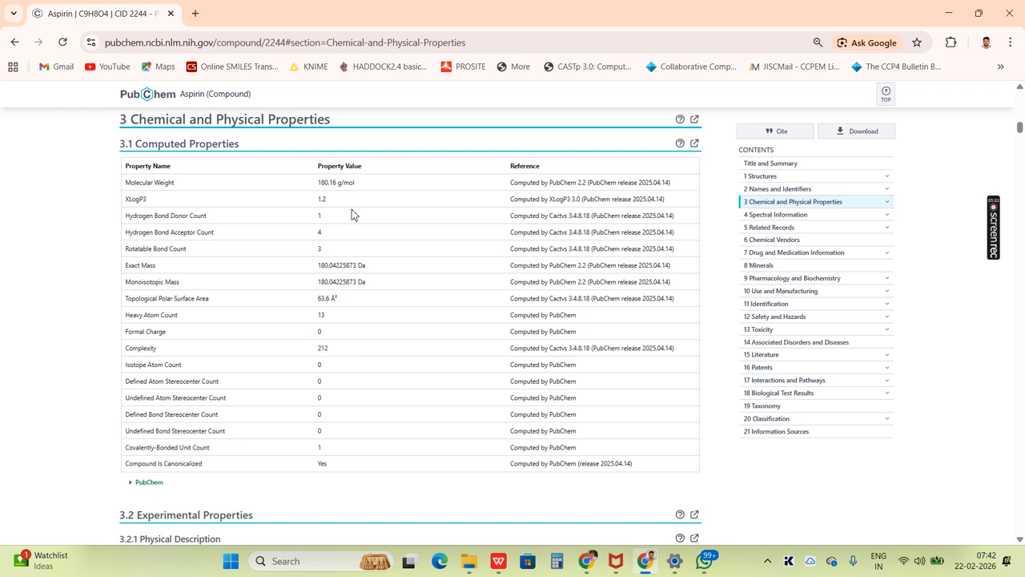
{"action": "key", "text": "ctrl+f"}
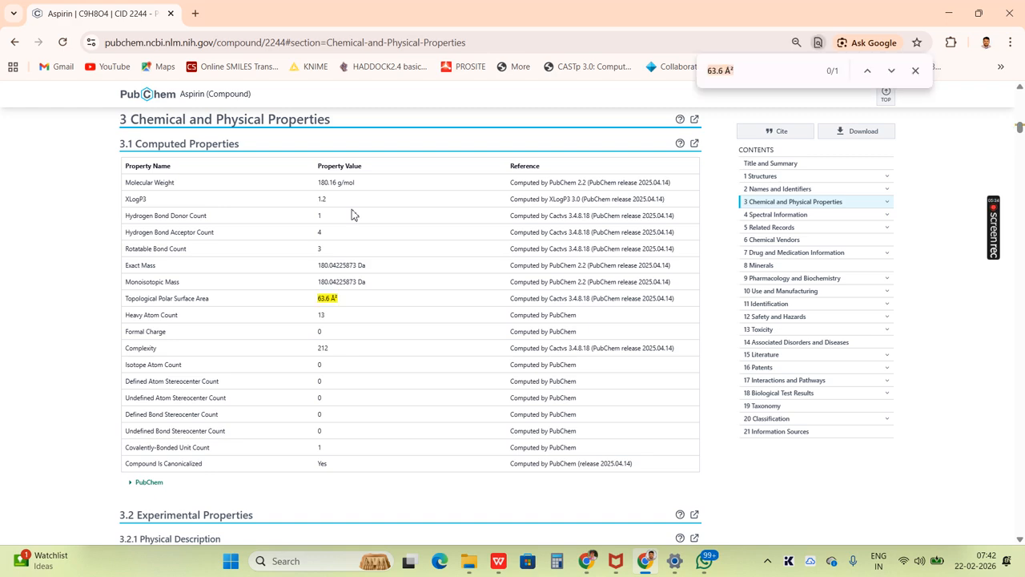
{"action": "type", "text": "Lipin"}
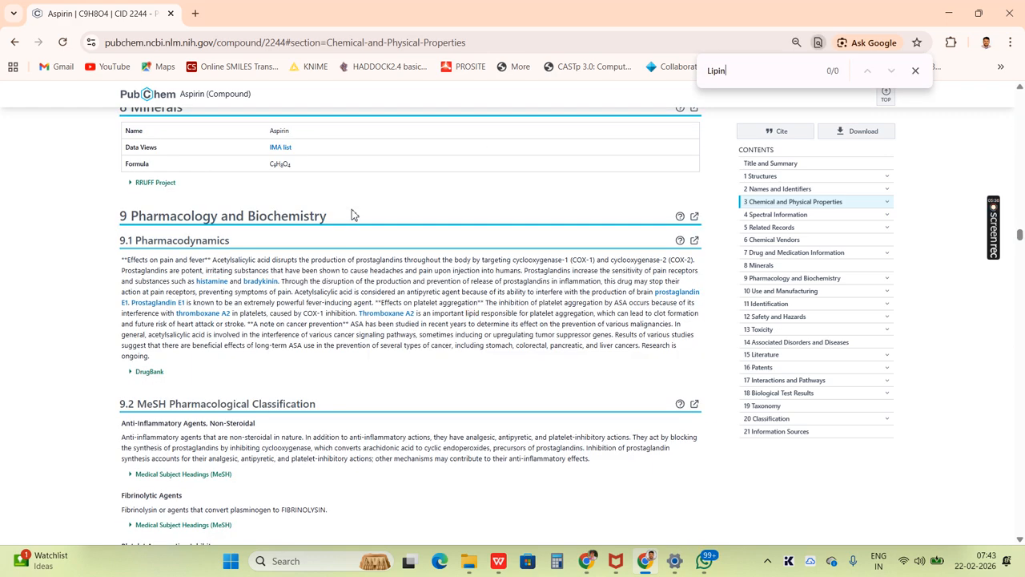
{"action": "key", "text": "BackSpace"}
{"action": "key", "text": "BackSpace"}
{"action": "key", "text": "BackSpace"}
{"action": "key", "text": "BackSpace"}
{"action": "key", "text": "BackSpace"}
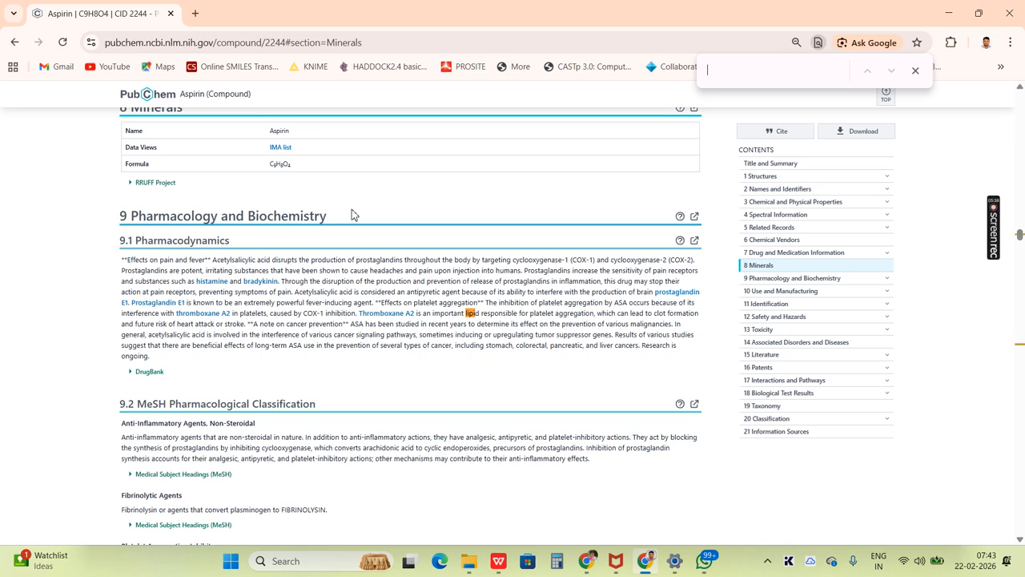
- Return to WPS Writer and add the line "Mol. Wt < 500" below the ligand table
{"action": "key", "text": "alt+Tab"}
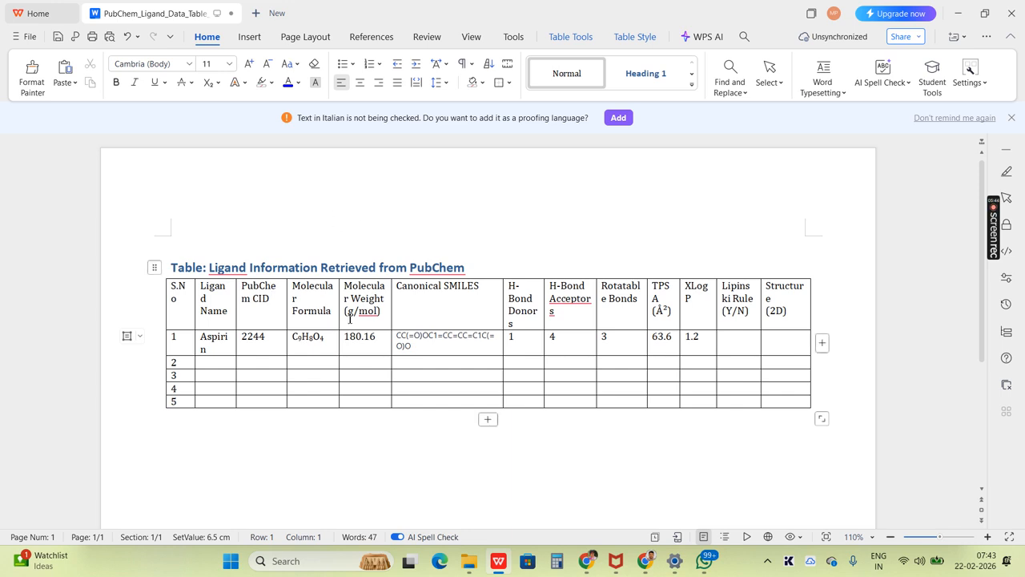
{"action": "left_click", "coordinate": [310, 455]}
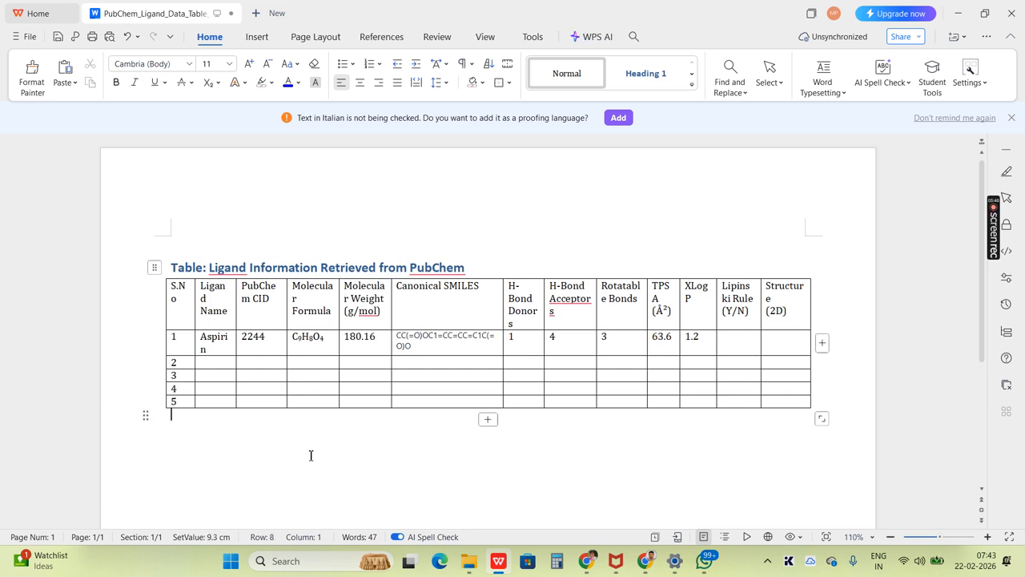
{"action": "key", "text": "Return"}
{"action": "type", "text": "Mo"}
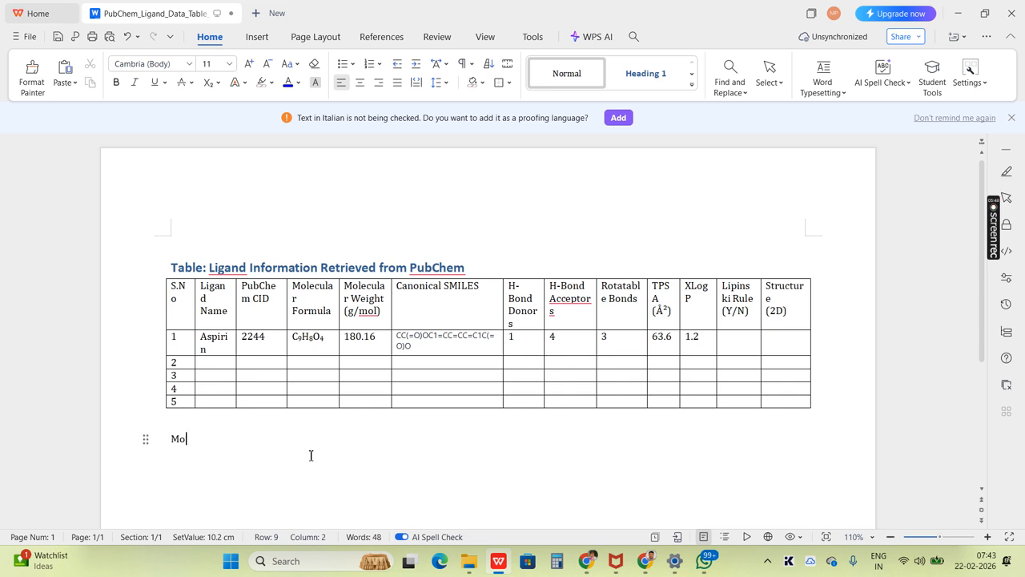
{"action": "type", "text": "l. Wt <"}
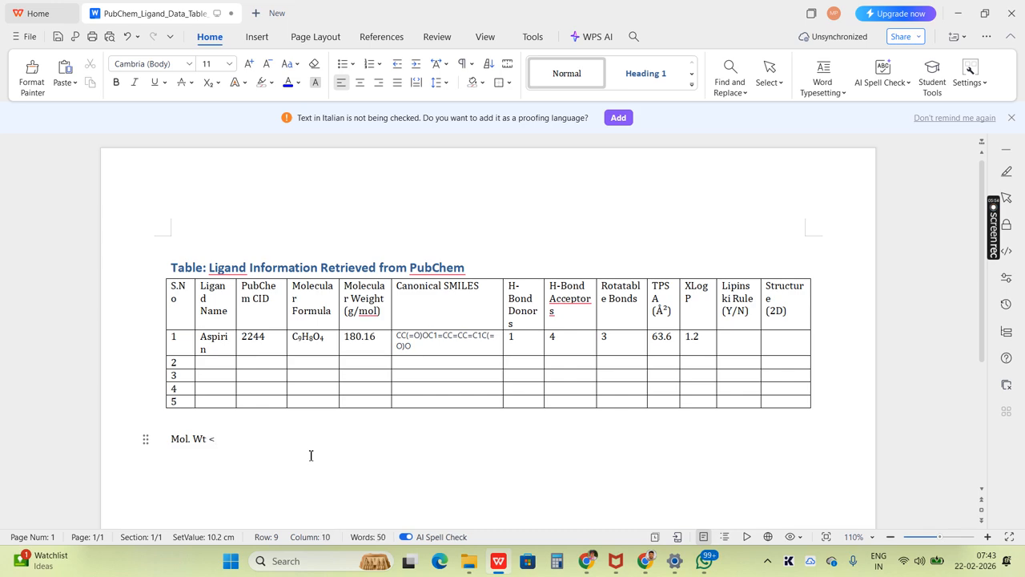
{"action": "type", "text": " 500"}
- Add a hydrogen-bond donor criterion of "less or equal to 5" on the line below the molecular weight limit
{"action": "key", "text": "Return"}
{"action": "type", "text": "Hob"}
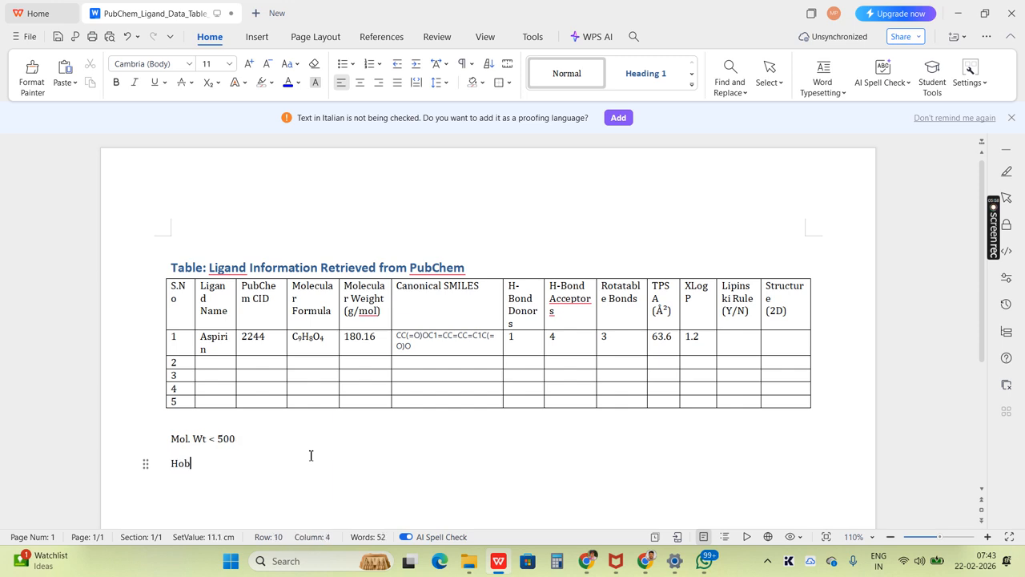
{"action": "type", "text": "ond dors "}
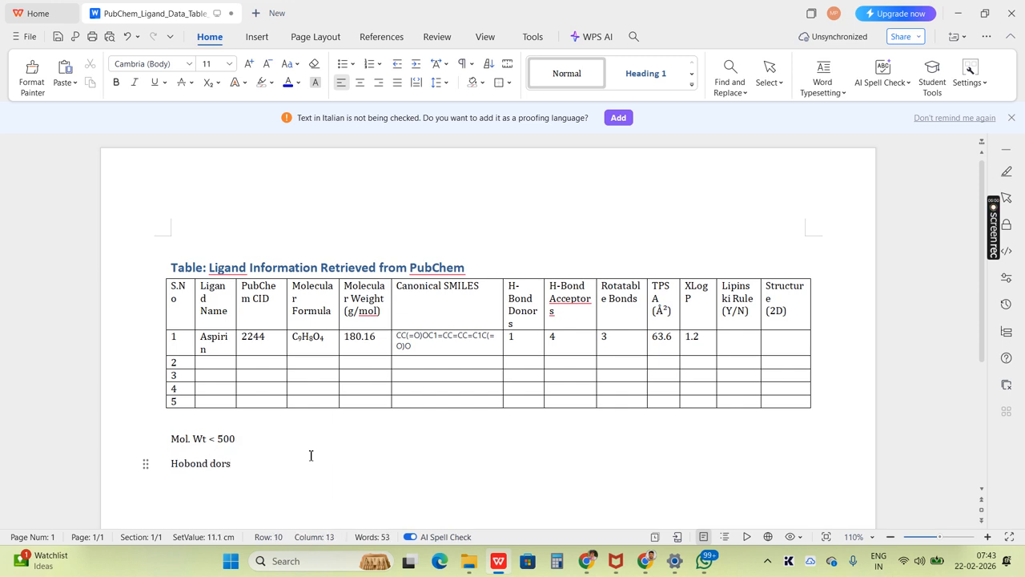
{"action": "type", "text": "less or eaqual"}
{"action": "key", "text": "BackSpace"}
{"action": "key", "text": "BackSpace"}
{"action": "key", "text": "BackSpace"}
{"action": "key", "text": "BackSpace"}
{"action": "key", "text": "BackSpace"}
{"action": "type", "text": "qual to 5"}
{"action": "key", "text": "Return"}
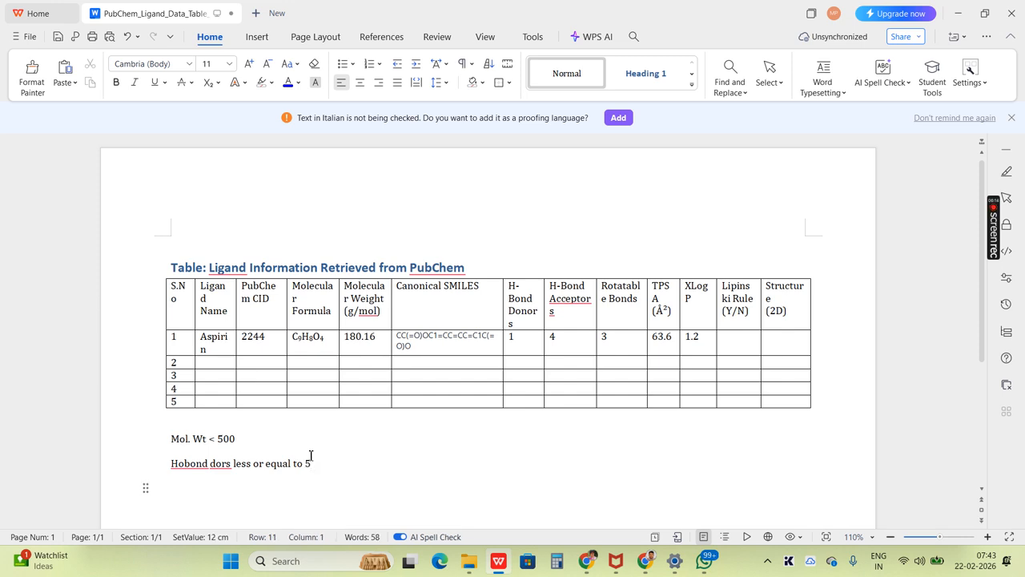
- Correct the misspelled opening words of the donor criterion to "H-bond donors"
{"action": "key", "text": "Up"}
{"action": "key", "text": "Right"}
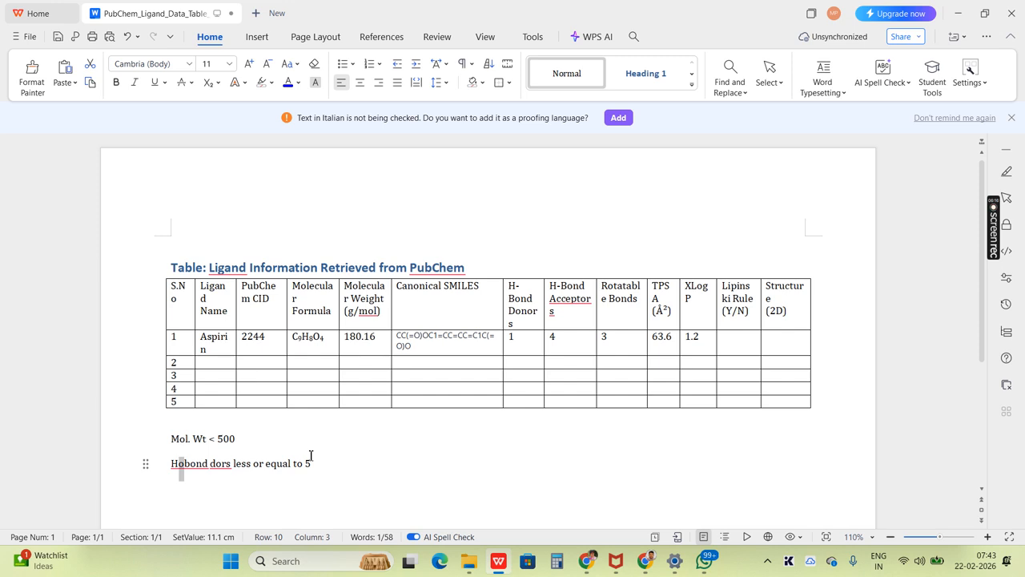
{"action": "key", "text": "Delete"}
{"action": "type", "text": "-"}
{"action": "key", "text": "Left"}
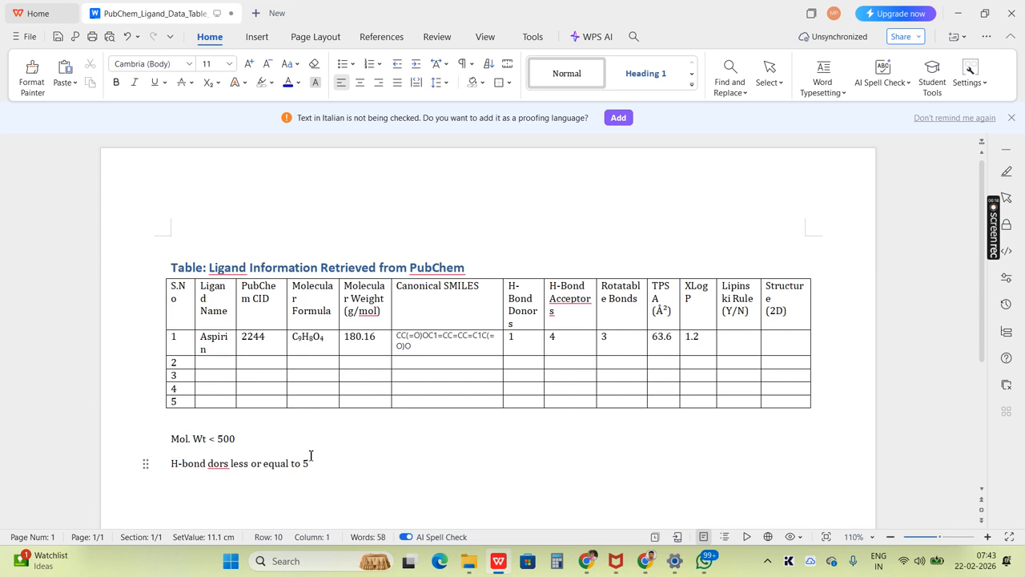
{"action": "key", "text": "Right"}
{"action": "key", "text": "Right"}
{"action": "key", "text": "Right"}
{"action": "key", "text": "Right"}
{"action": "key", "text": "Right"}
{"action": "key", "text": "Right"}
{"action": "key", "text": "Right"}
{"action": "key", "text": "Right"}
{"action": "type", "text": "no"}
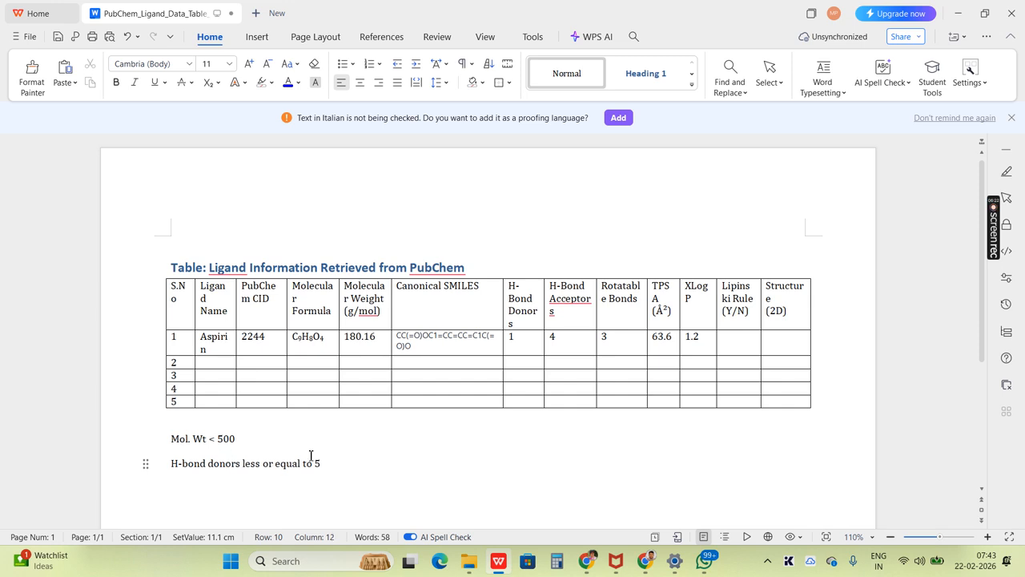
- Add the line "H-bond acceptors less or equal to 10" below the donor criterion
{"action": "key", "text": "End"}
{"action": "key", "text": "Return"}
{"action": "type", "text": "H-"}
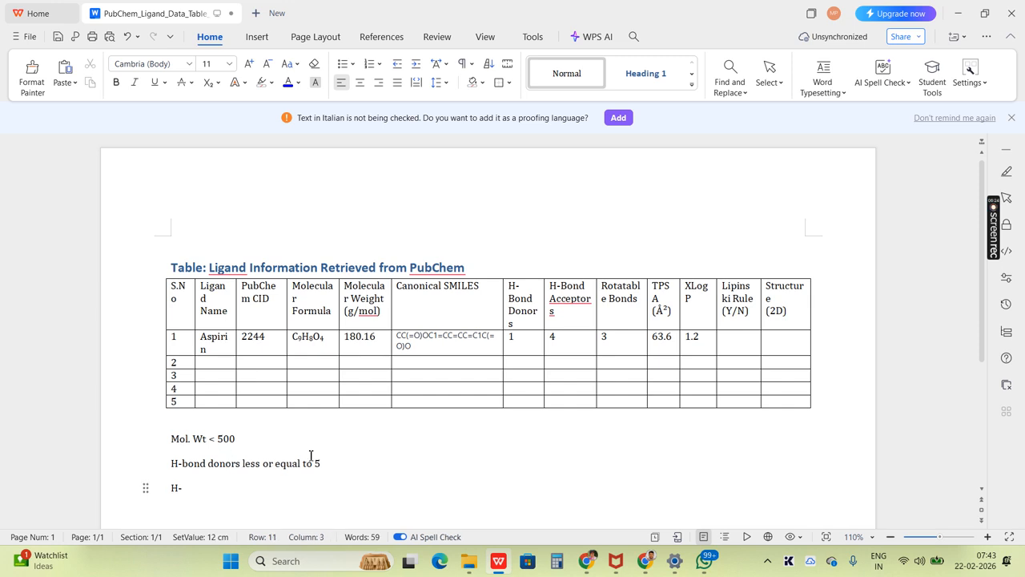
{"action": "type", "text": "bond acce"}
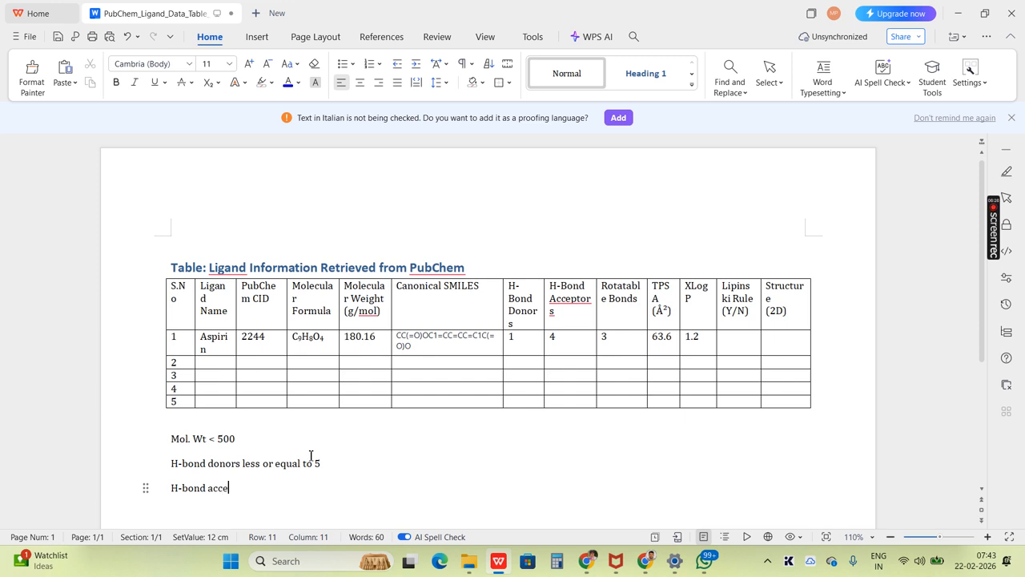
{"action": "type", "text": "ptors less or equal to "}
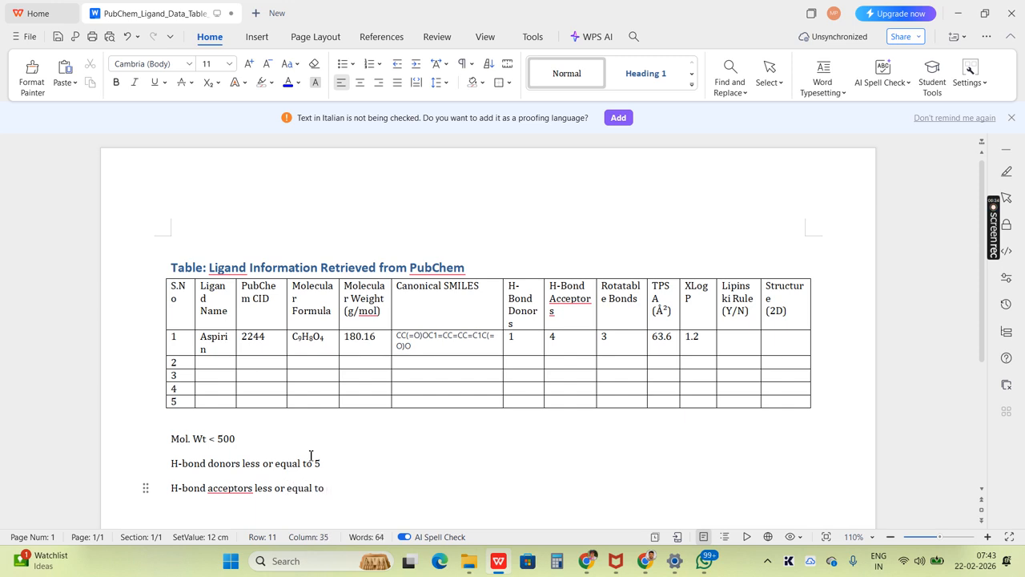
{"action": "type", "text": "10"}
- Add the line "LogP less or equal to 5" below the acceptor criterion
{"action": "key", "text": "Return"}
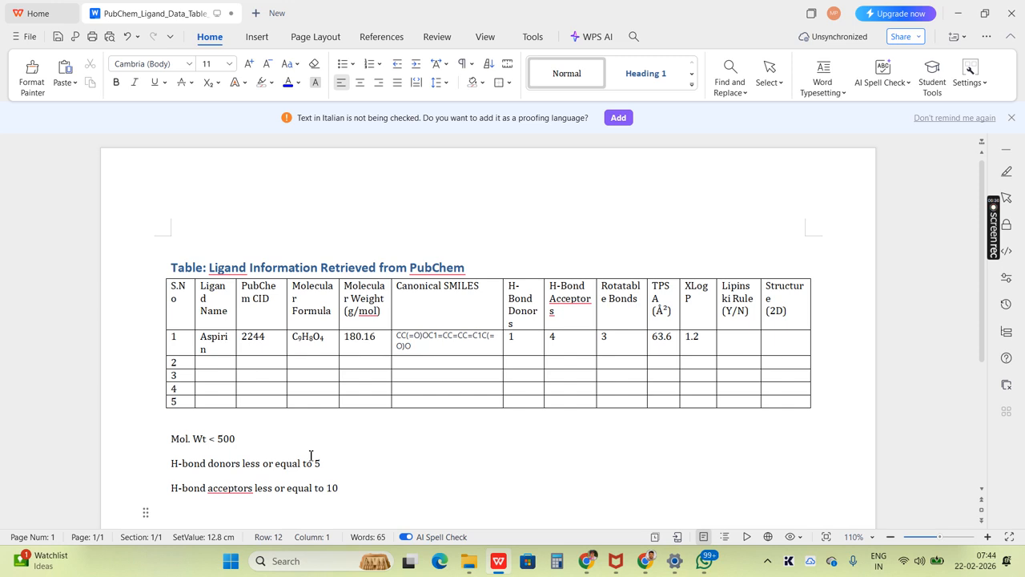
{"action": "type", "text": "LogP less or eq"}
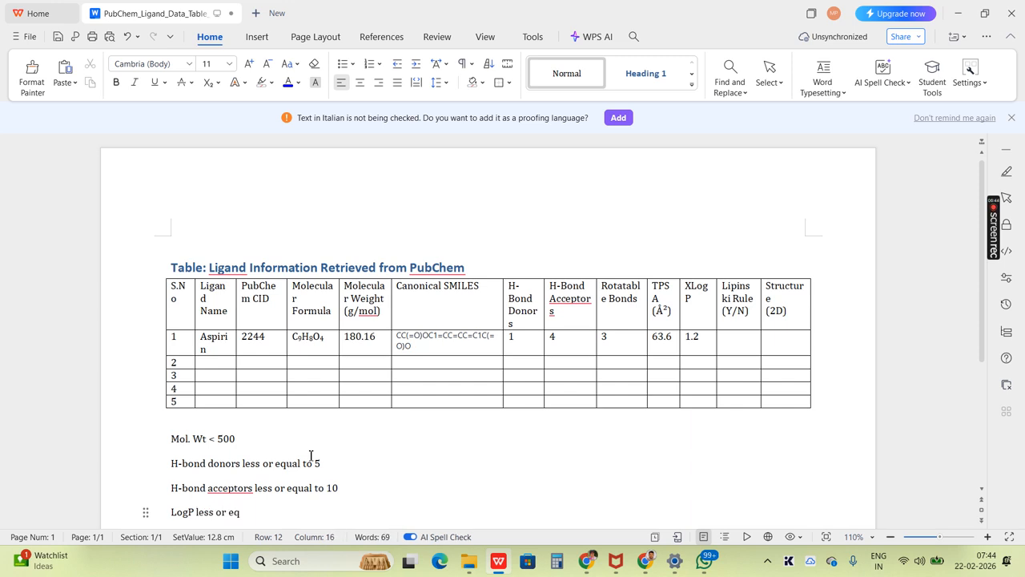
{"action": "type", "text": "ual to 5"}
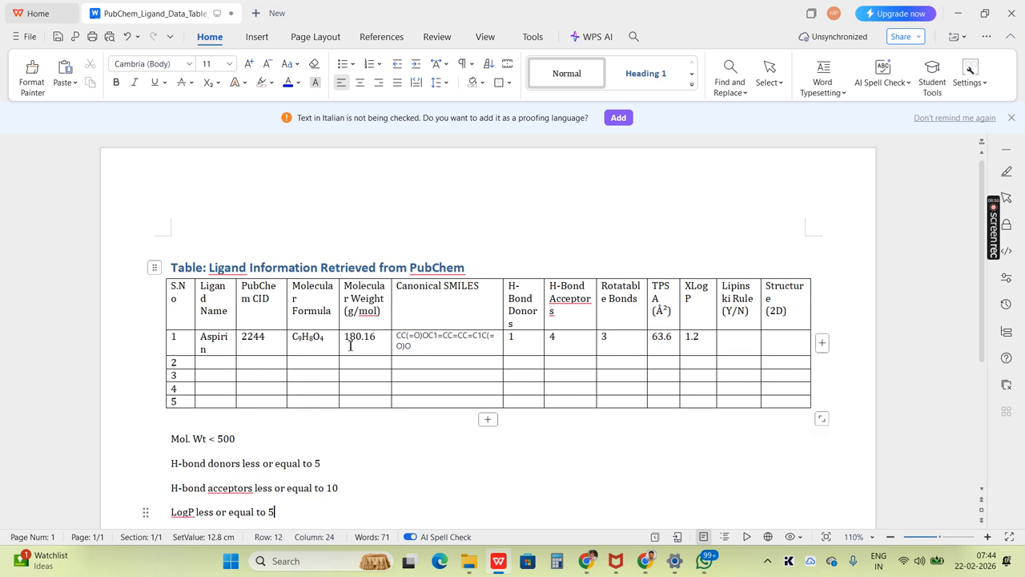
- Check aspirin's molecular weight, H-bond and XLogP values against the criteria and enter "Yes" in its Lipinski Rule cell
{"action": "left_click_drag", "start_coordinate": [346, 337], "coordinate": [381, 337]}
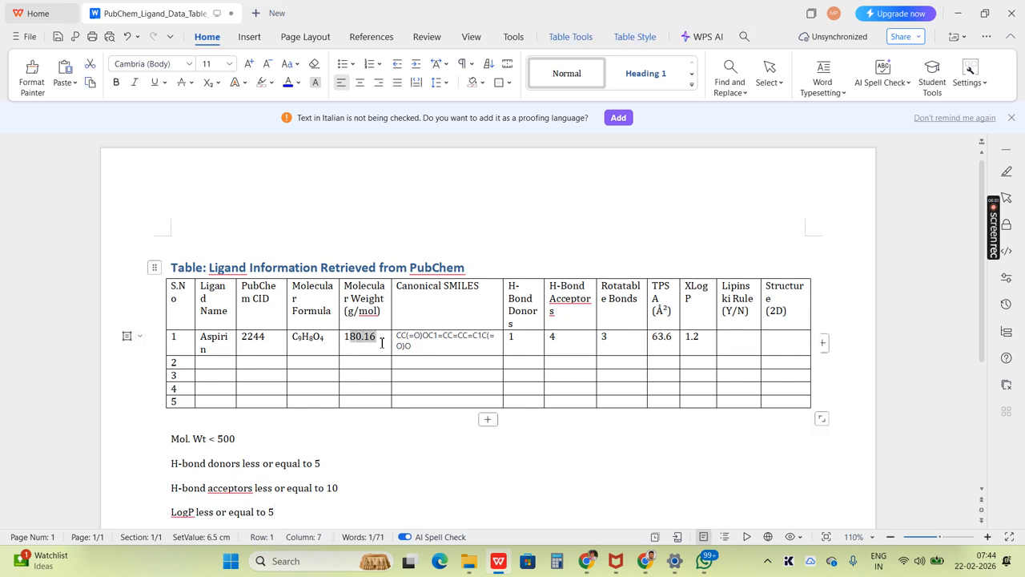
{"action": "left_click_drag", "start_coordinate": [524, 339], "coordinate": [563, 339]}
{"action": "left_click", "coordinate": [563, 340]}
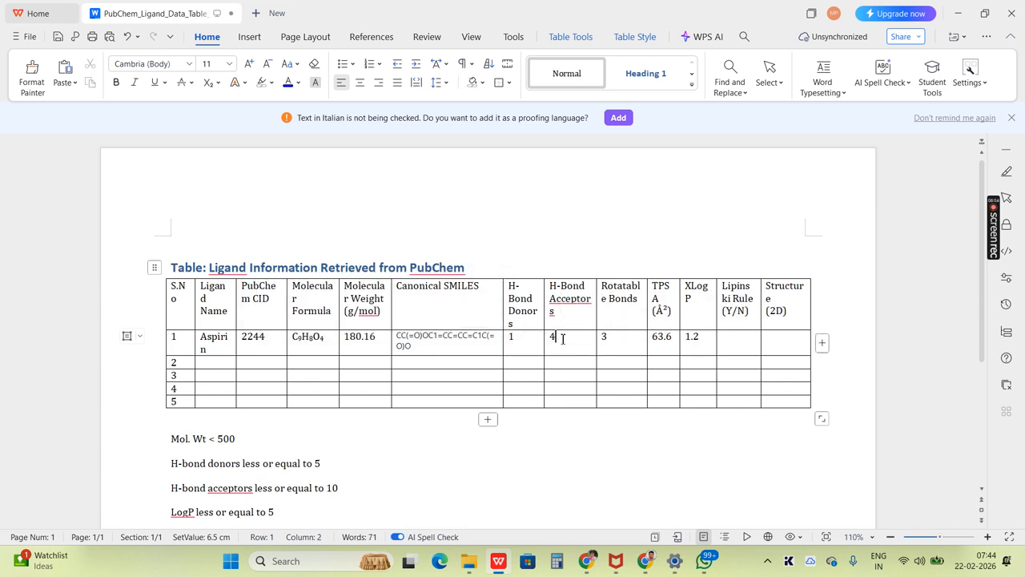
{"action": "left_click_drag", "start_coordinate": [686, 349], "coordinate": [704, 349]}
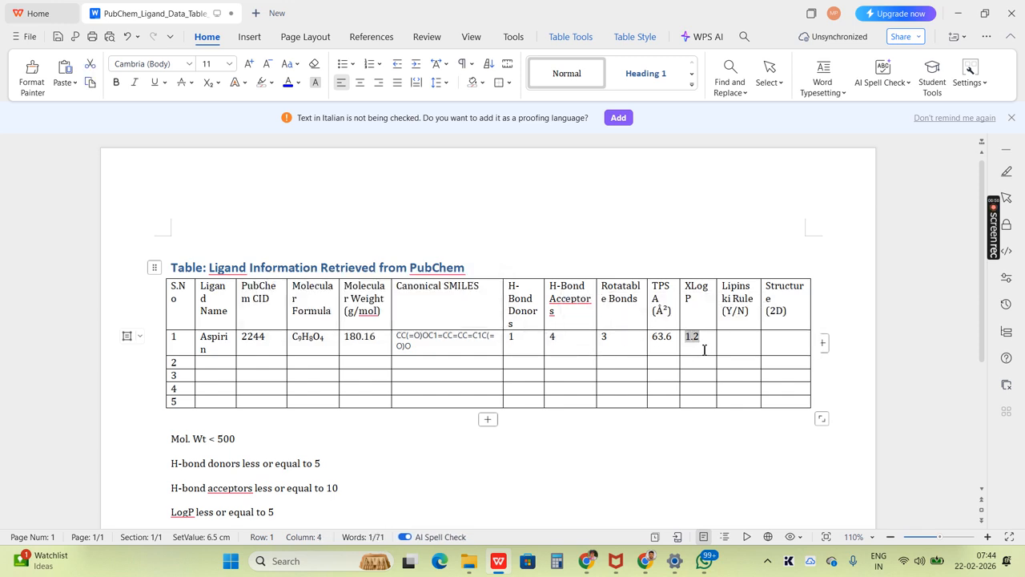
{"action": "left_click", "coordinate": [754, 341]}
{"action": "type", "text": "Yes"}
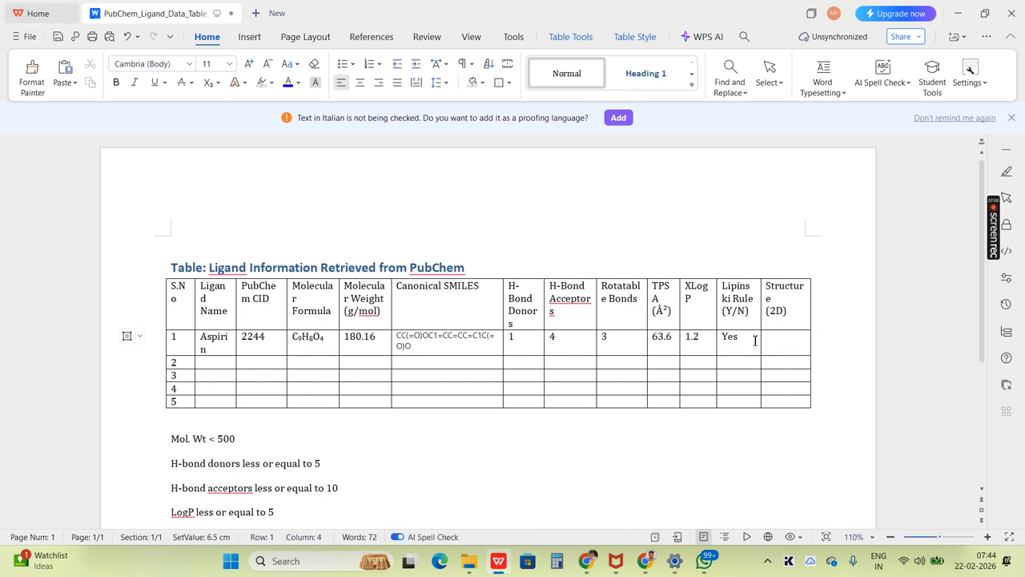
- Enter "Yes; 1 Violation" as an example in the Lipinski Rule cell of row 2
{"action": "key", "text": "Down"}
{"action": "type", "text": "Yes; 1 V"}
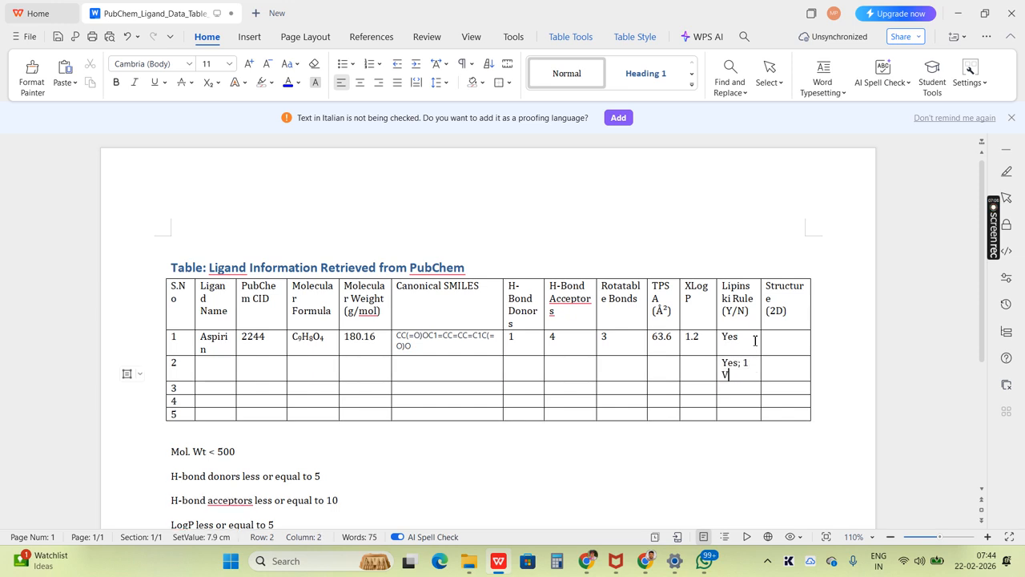
{"action": "type", "text": "iolation"}
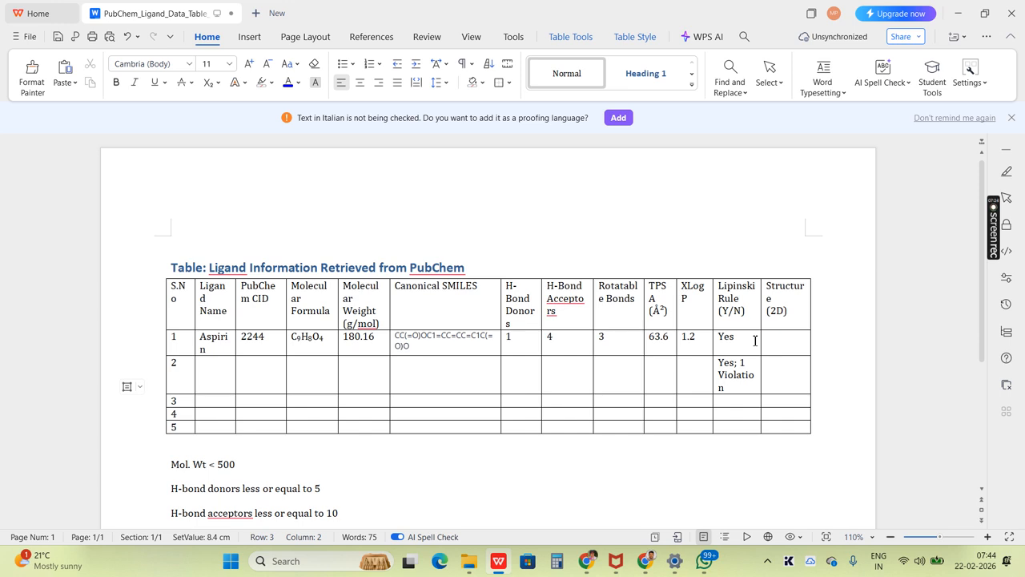
{"action": "key", "text": "Tab"}
- Download aspirin's 2D structure image at 500 × 500 pixels from PubChem's Structures section and return to WPS Writer
{"action": "key", "text": "alt+Tab"}
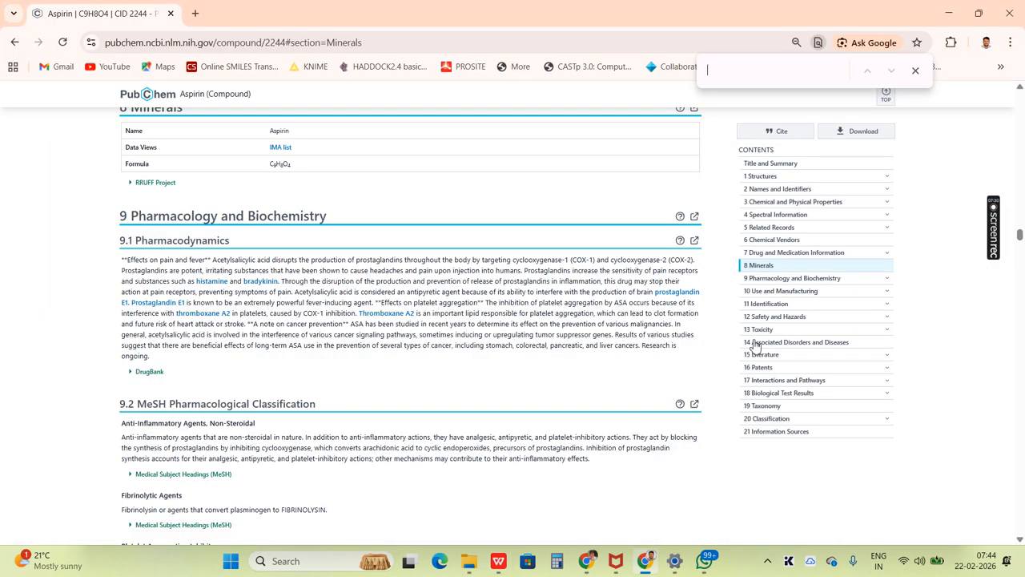
{"action": "left_click", "coordinate": [764, 178]}
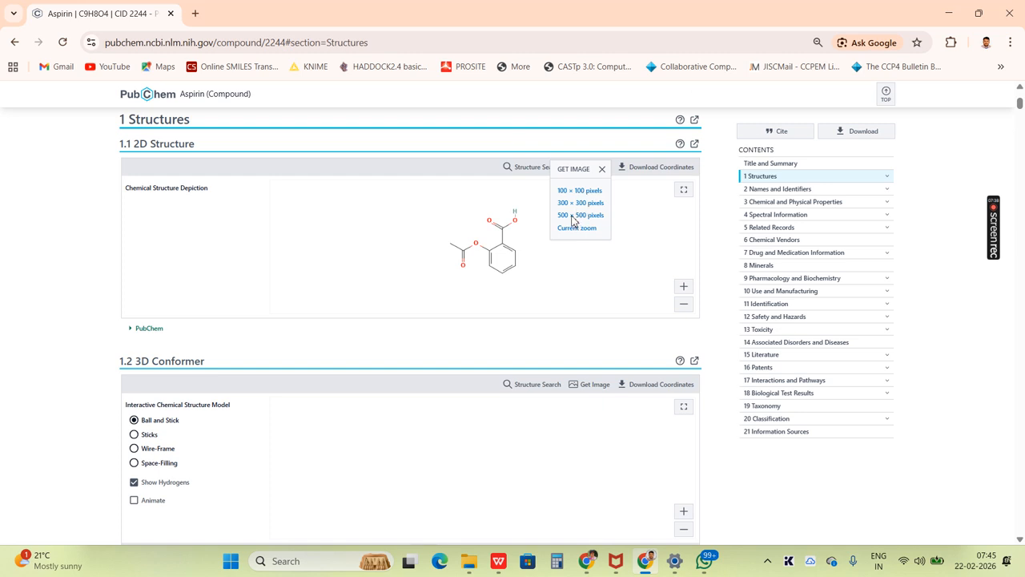
{"action": "left_click", "coordinate": [571, 216]}
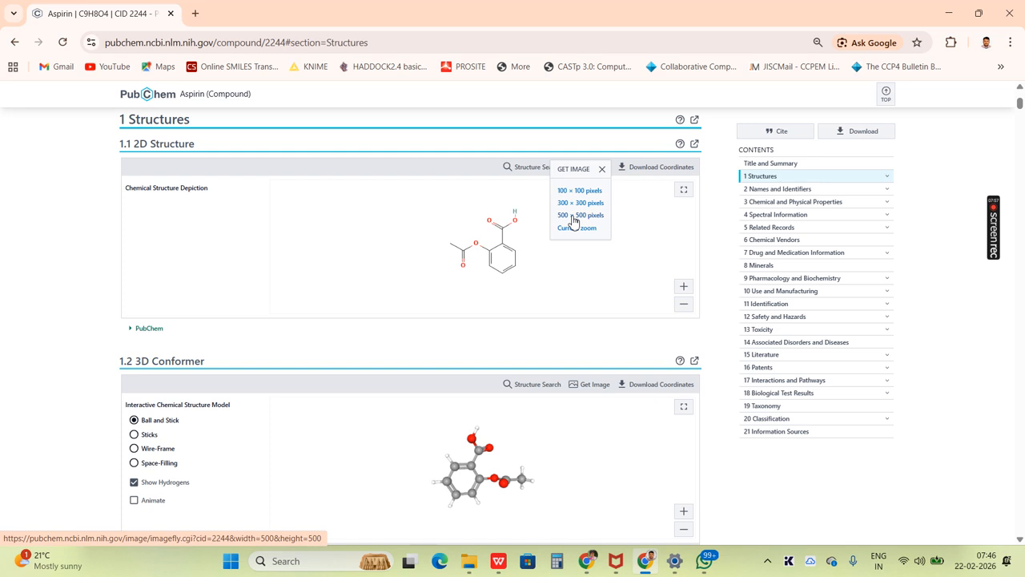
{"action": "left_click", "coordinate": [573, 222]}
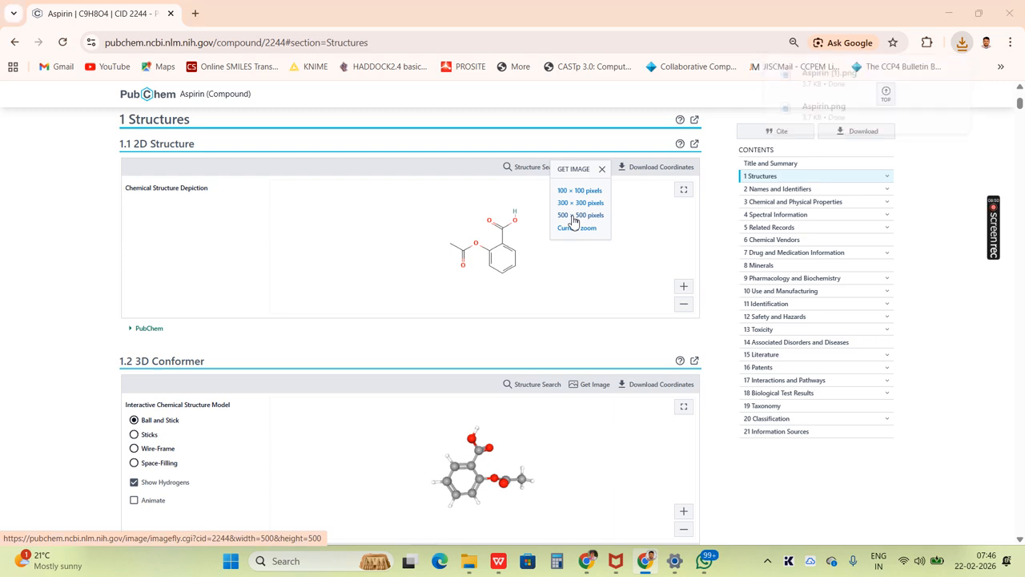
{"action": "key", "text": "alt+Tab"}
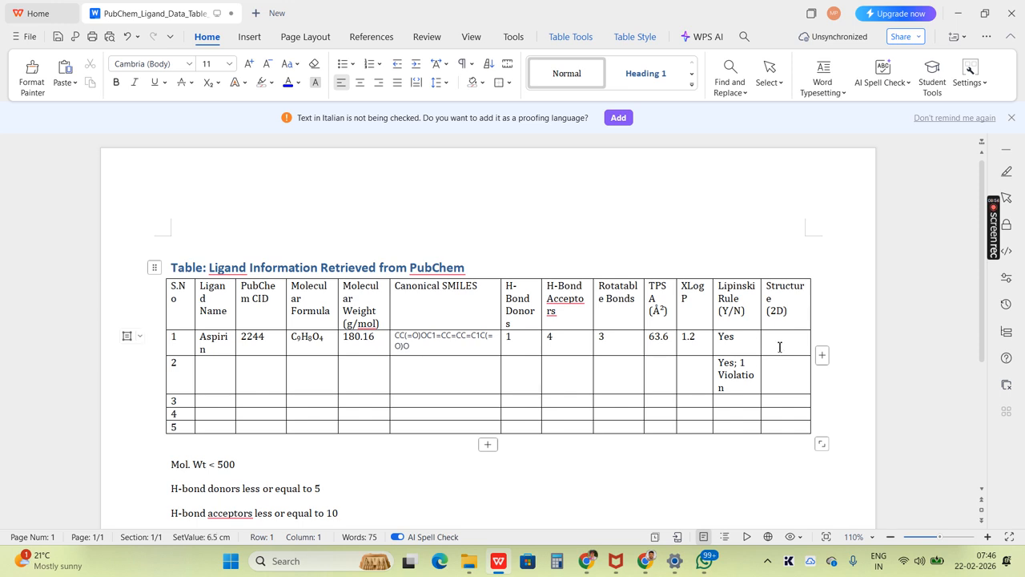
- Insert the downloaded image "Aspirin (1).png" from the Downloads folder into aspirin's Structure (2D) cell, checking the file name in the browser's download history
{"action": "left_click", "coordinate": [773, 346]}
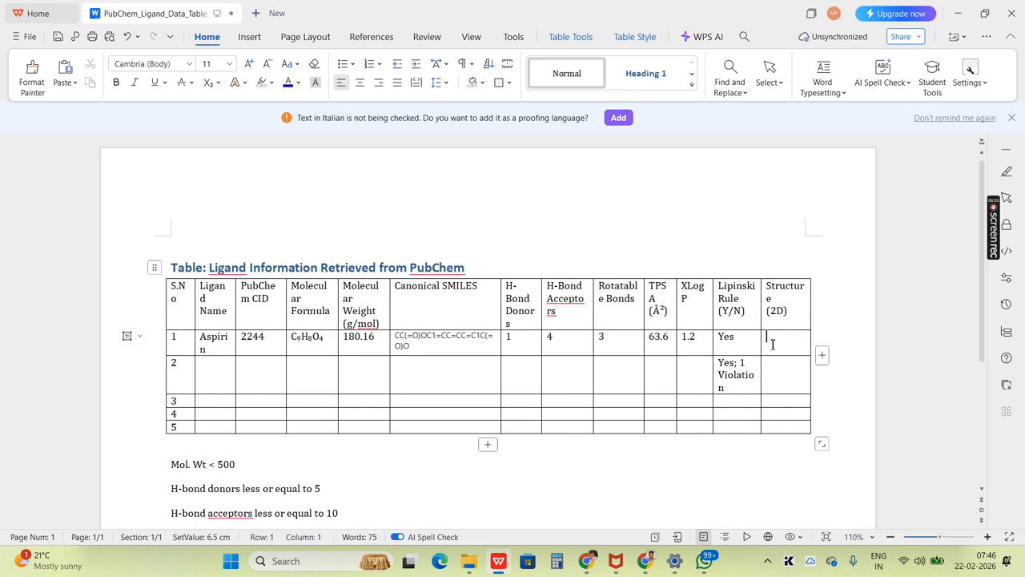
{"action": "left_click", "coordinate": [248, 38]}
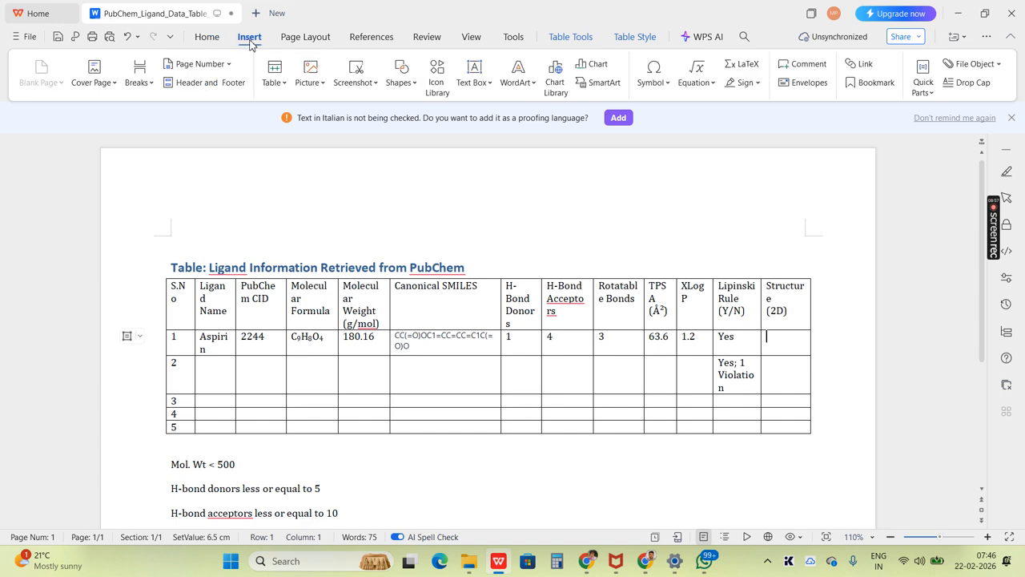
{"action": "left_click", "coordinate": [307, 85]}
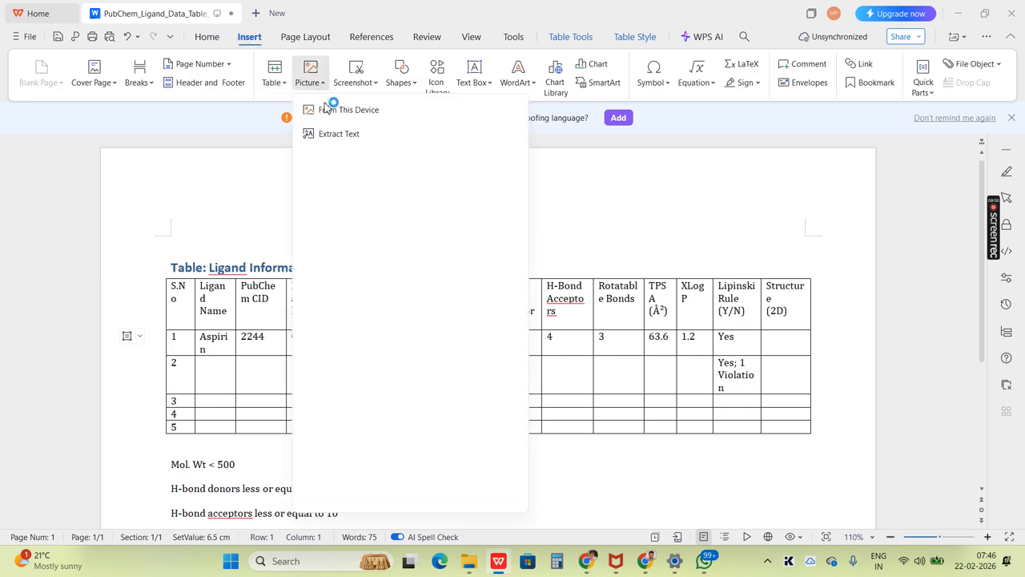
{"action": "left_click", "coordinate": [326, 116]}
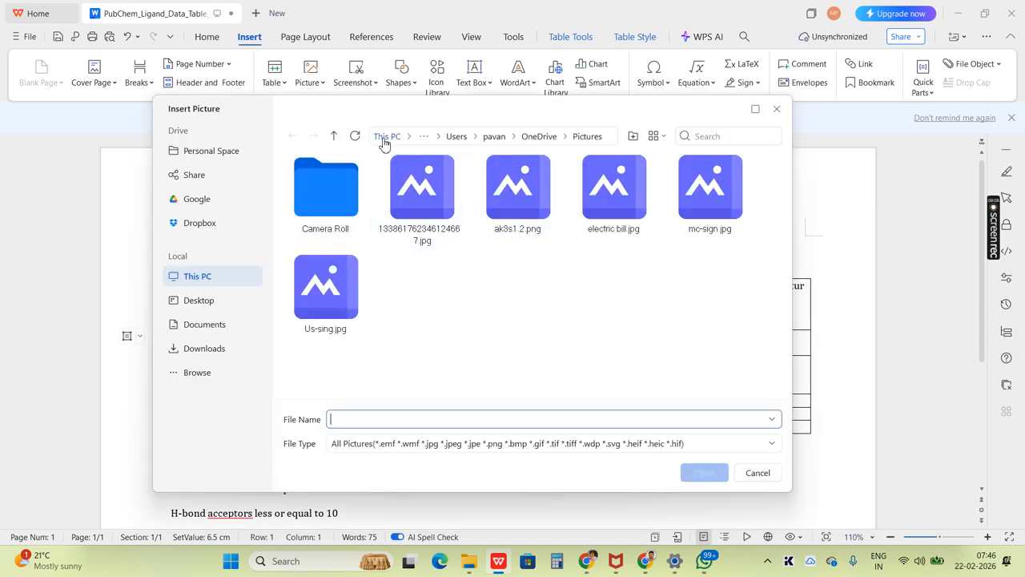
{"action": "left_click", "coordinate": [196, 352]}
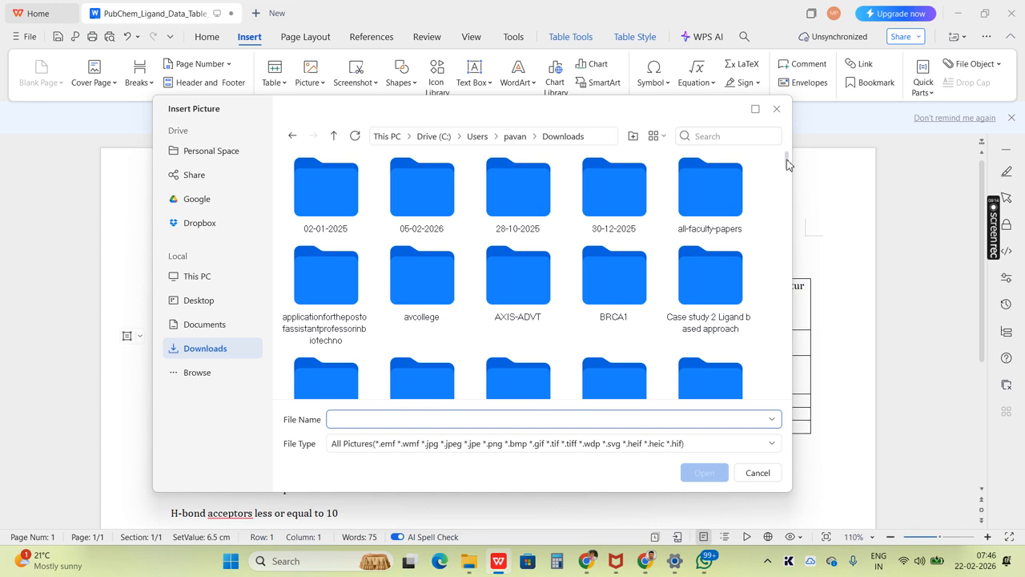
{"action": "key", "text": "alt+Tab"}
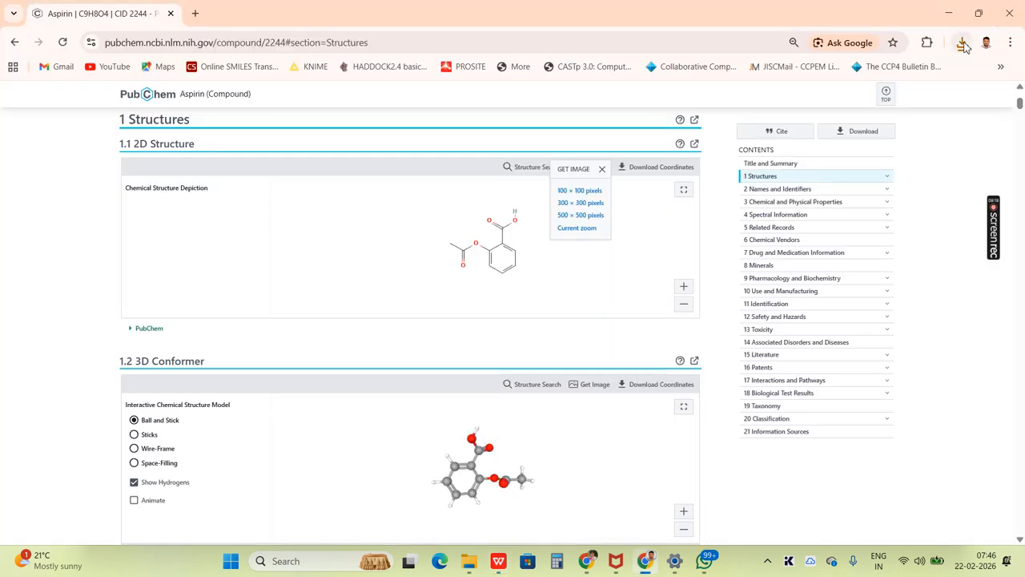
{"action": "left_click", "coordinate": [964, 44]}
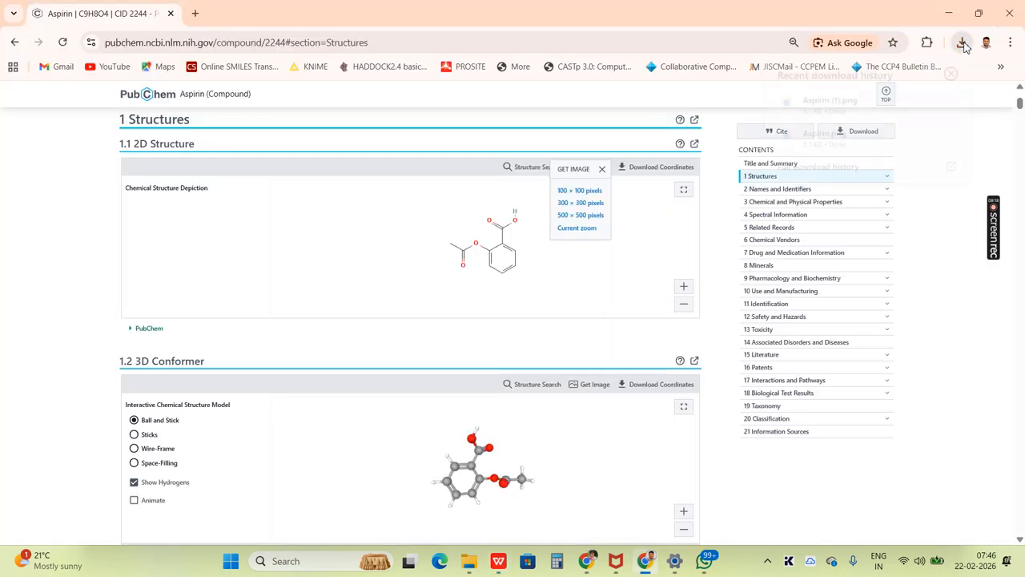
{"action": "key", "text": "alt+Tab"}
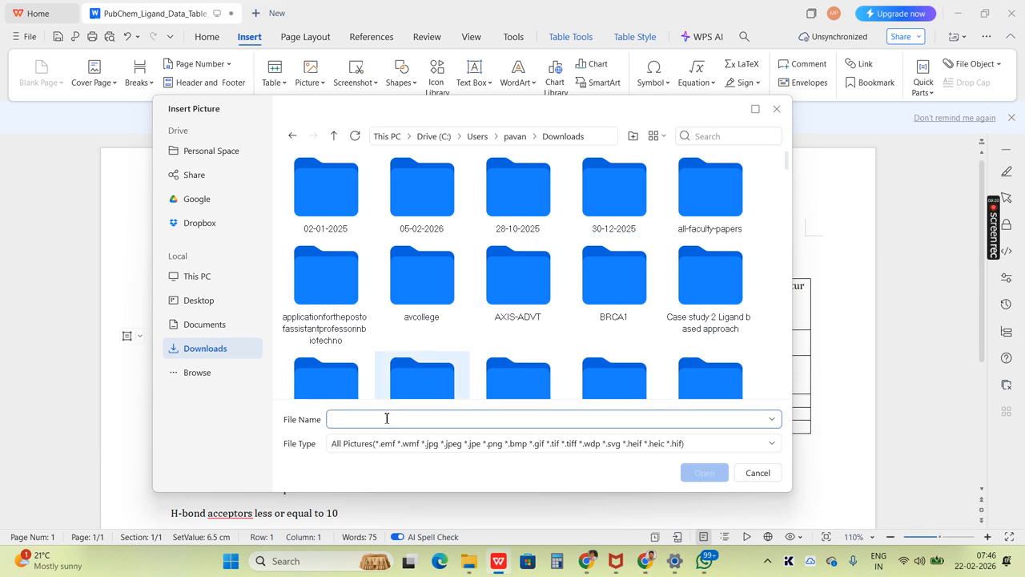
{"action": "type", "text": "aspi"}
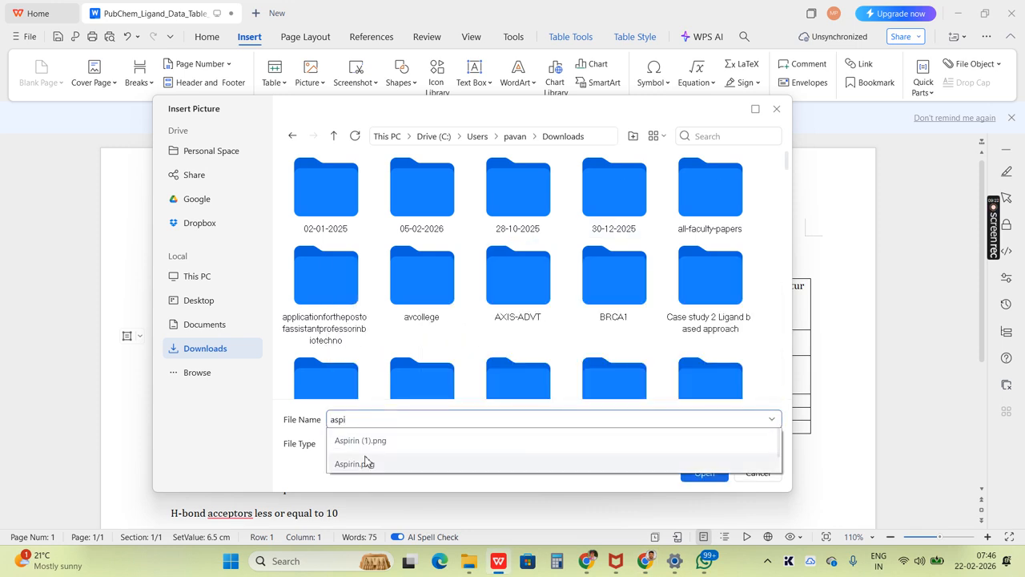
{"action": "left_click", "coordinate": [362, 442]}
{"action": "left_click", "coordinate": [687, 479]}
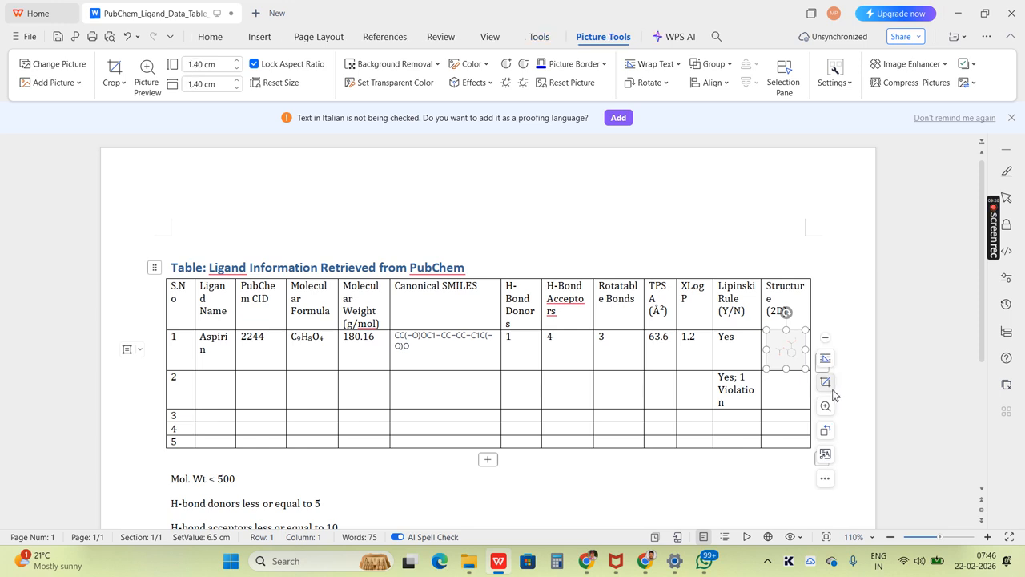
{"action": "left_click", "coordinate": [803, 382]}
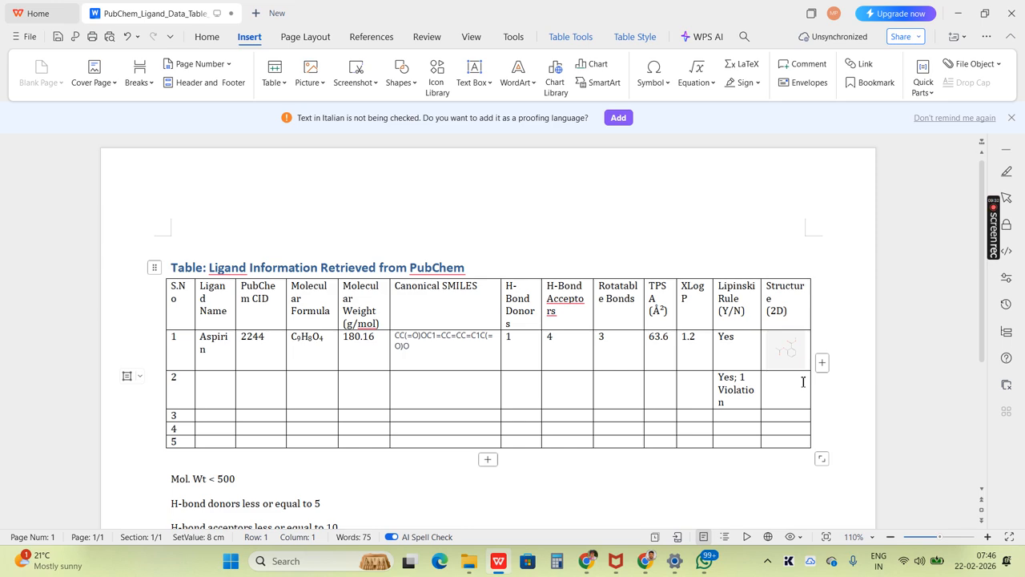
- Switch to aspirin's PubChem page in Chrome and download its 3D conformer as an SDF file
{"action": "key", "text": "alt+Tab"}
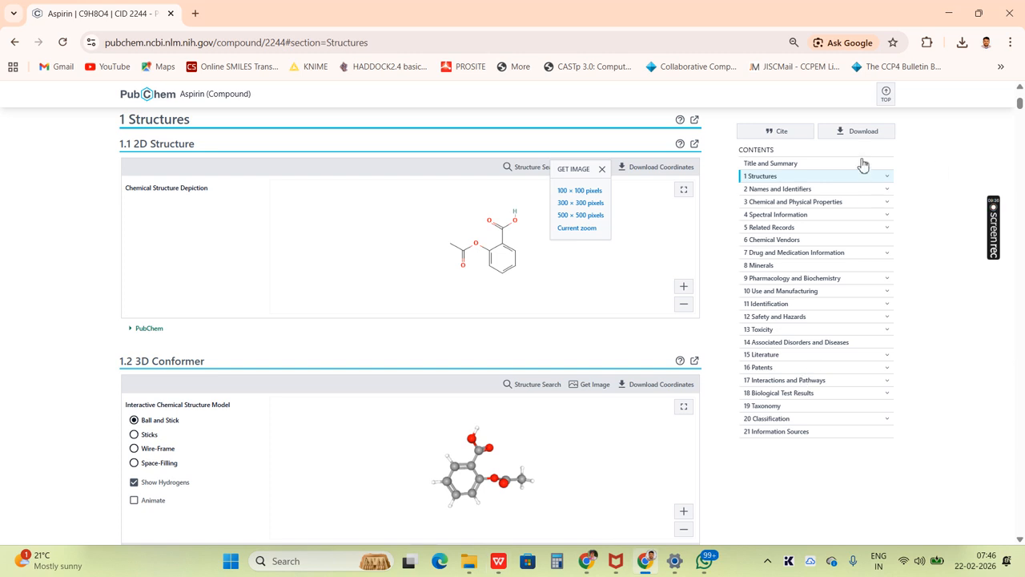
{"action": "left_click", "coordinate": [856, 137]}
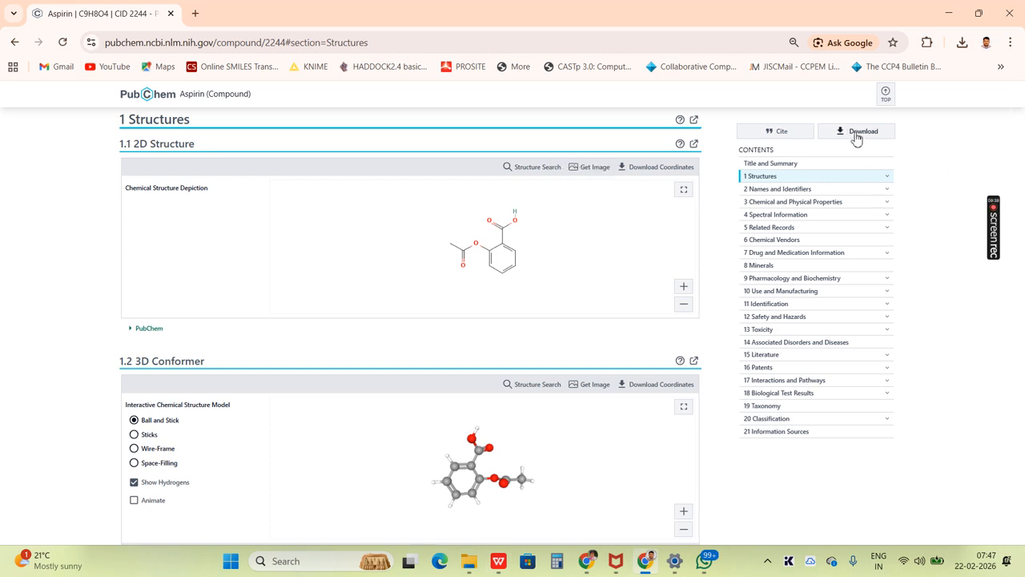
{"action": "left_click", "coordinate": [855, 136]}
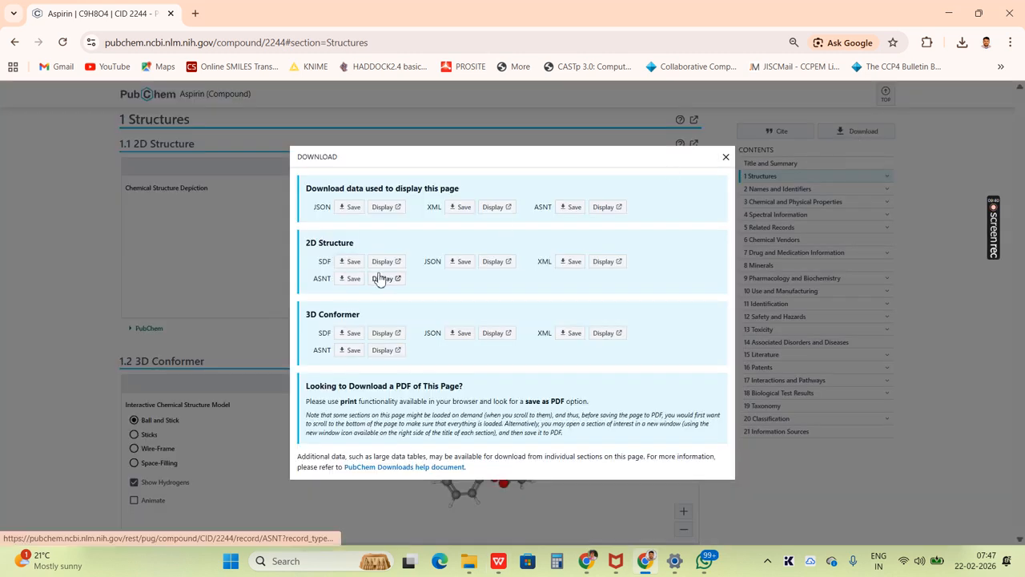
{"action": "left_click", "coordinate": [348, 335]}
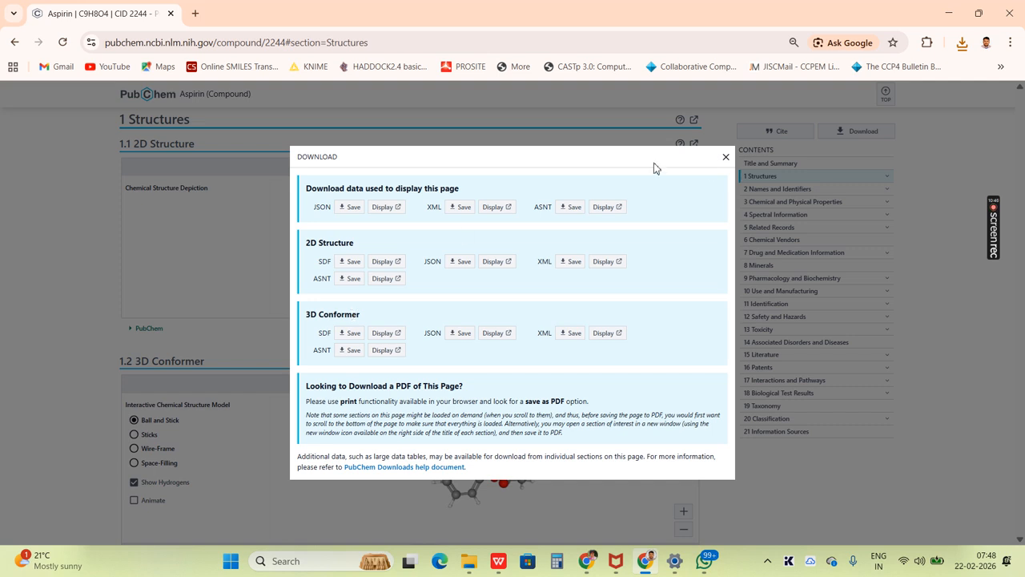
{"action": "mouse_move", "coordinate": [993, 235]}
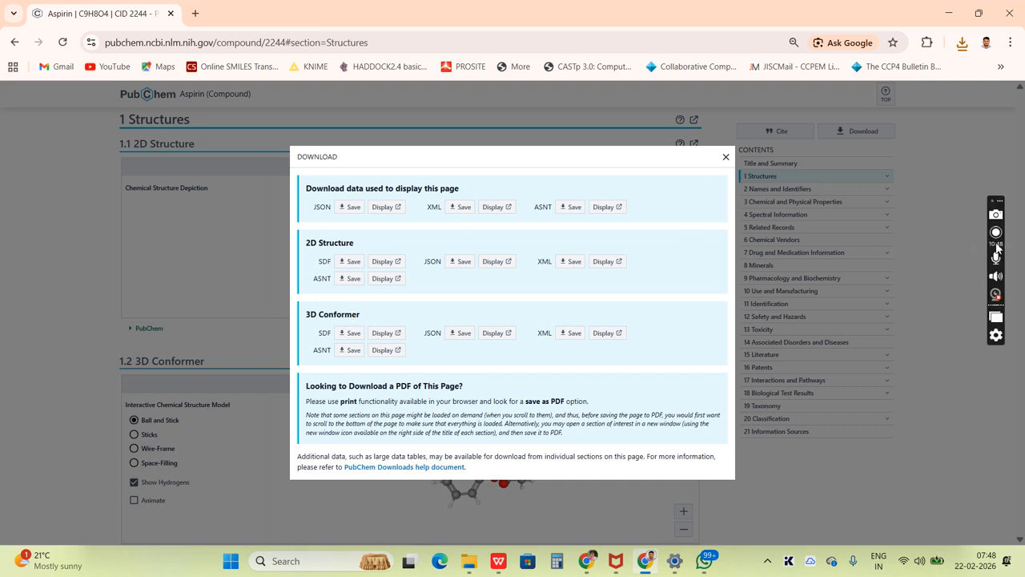